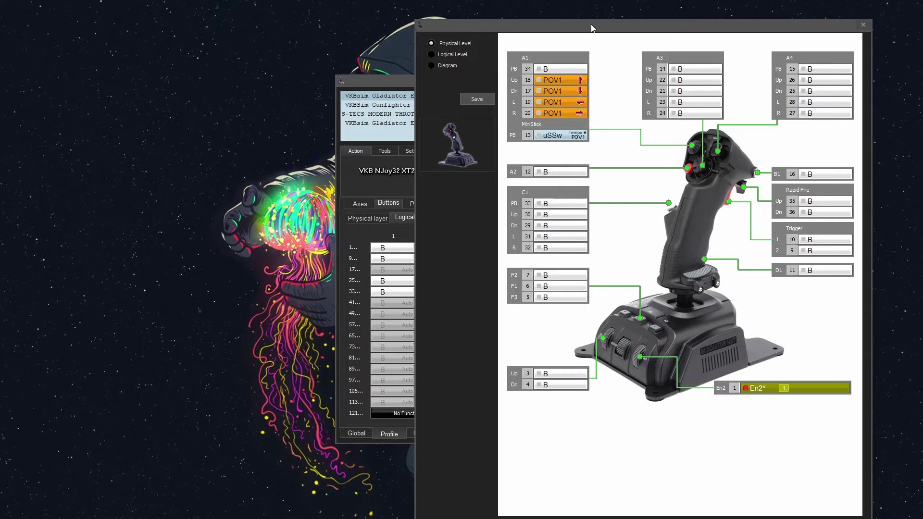
- Close the joystick button diagram and save the current profile as "VKBsim Gladiator EVO R ministick working.cfg" in the 2.18.2 folder
left_click_drag(591, 27, 624, 39)
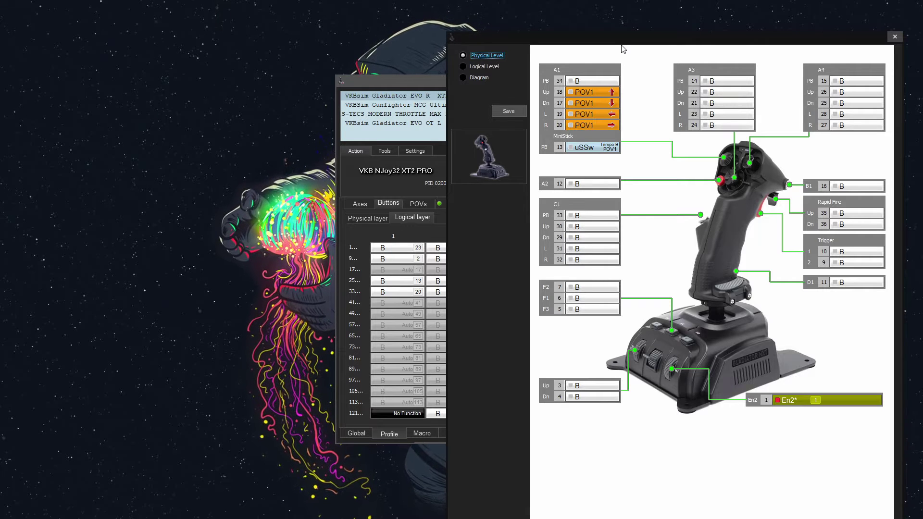
left_click(894, 37)
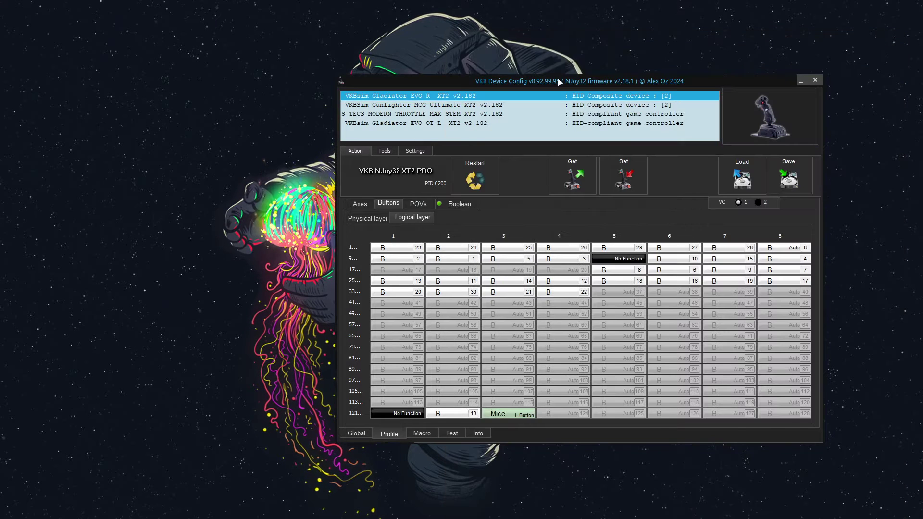
left_click(787, 178)
left_click(473, 245)
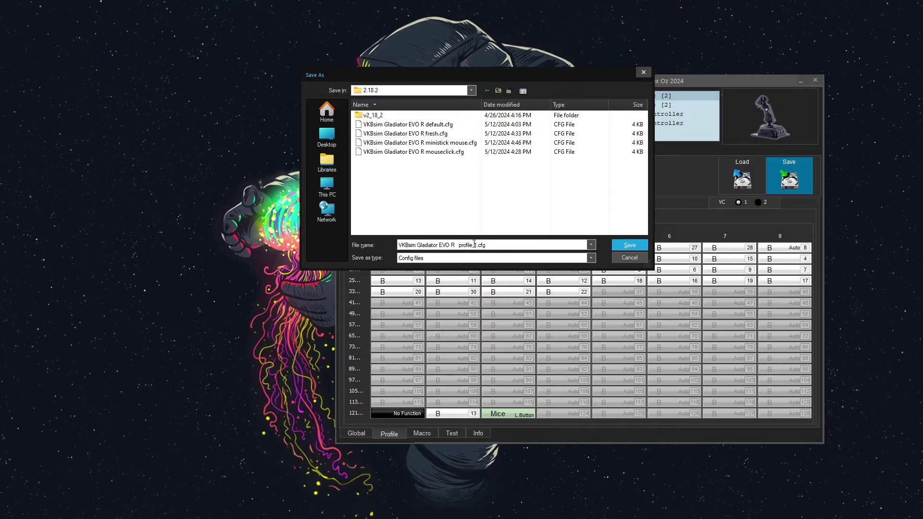
key("Right")
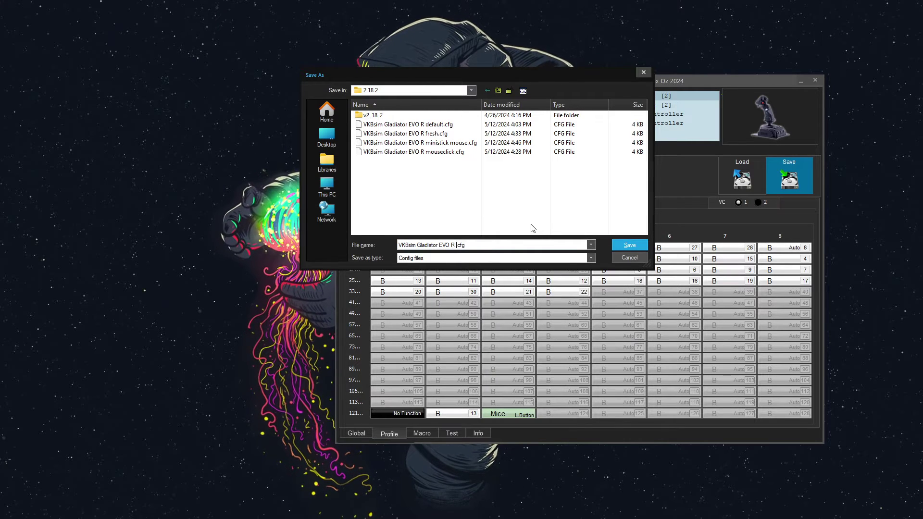
type("ministick working")
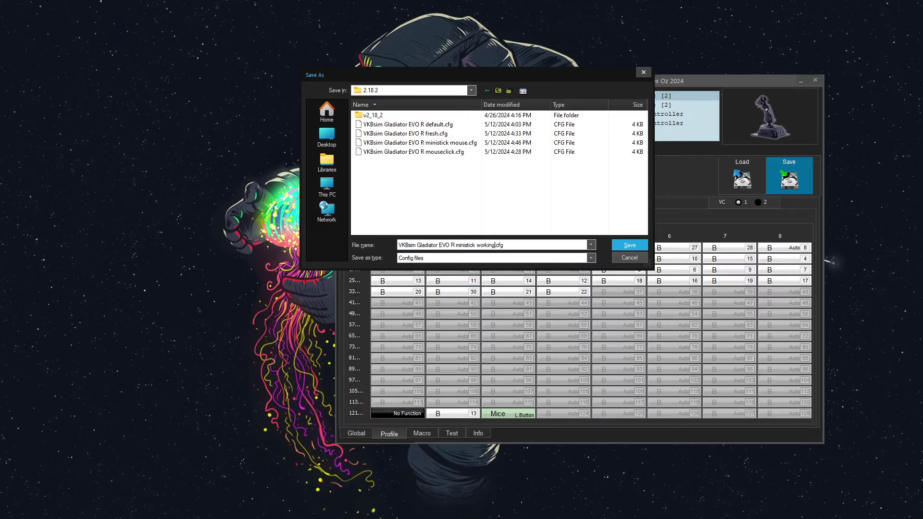
left_click(629, 245)
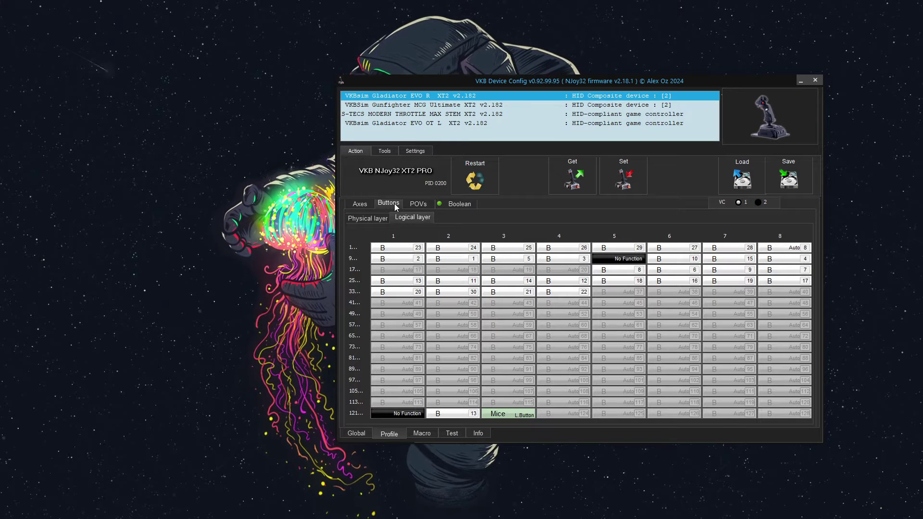
- Switch to the C:\VKB\2.18.2 folder in File Explorer and launch VKBDevCfg-C.exe from it
left_click(383, 151)
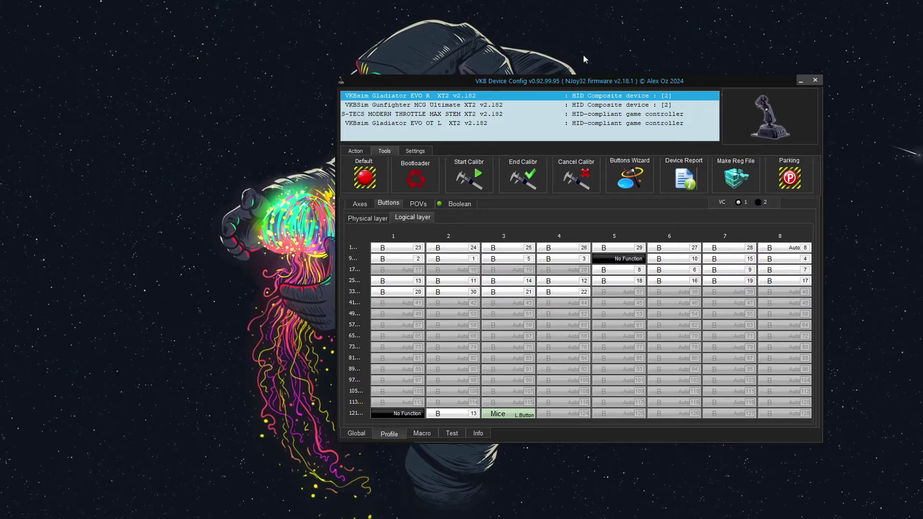
left_click_drag(558, 82, 576, 81)
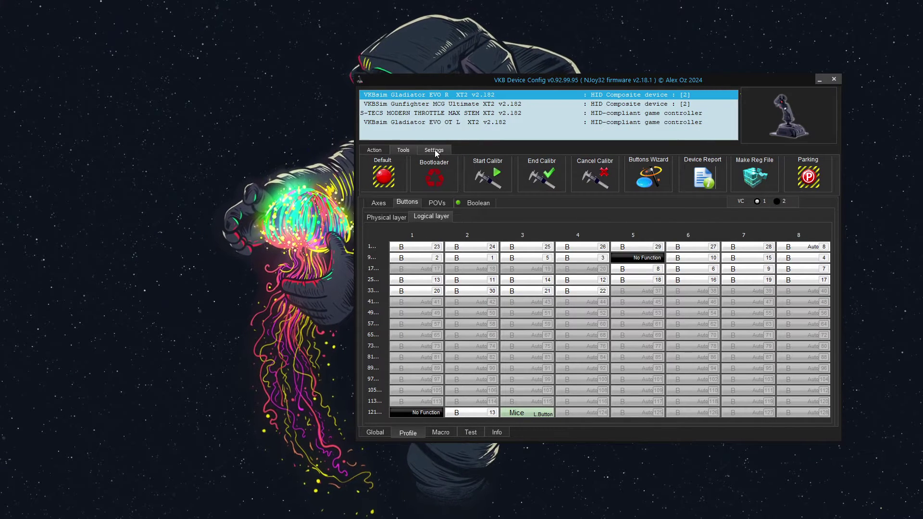
left_click(819, 79)
key("alt+Tab")
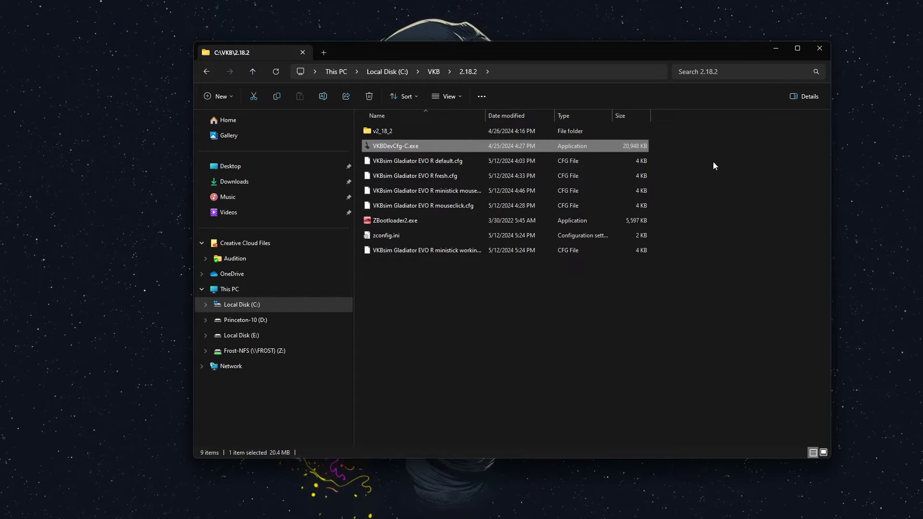
left_click_drag(426, 56, 410, 53)
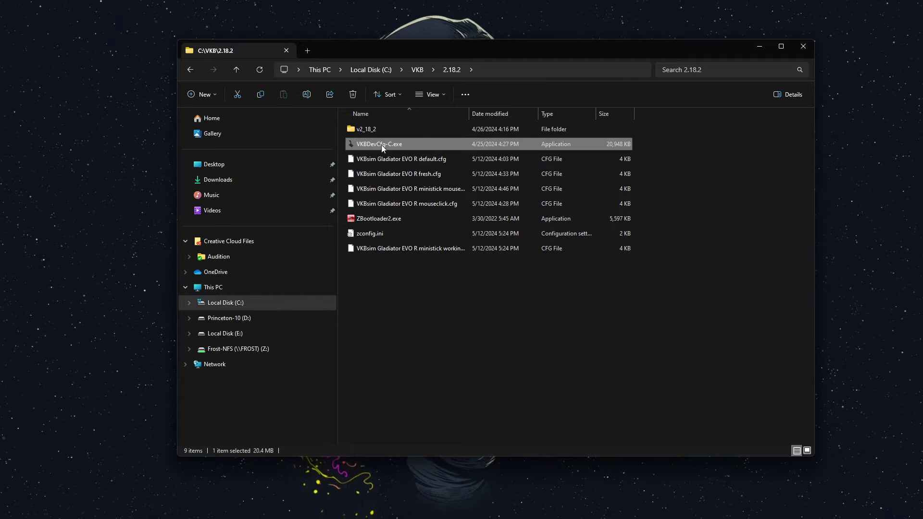
mouse_move(388, 146)
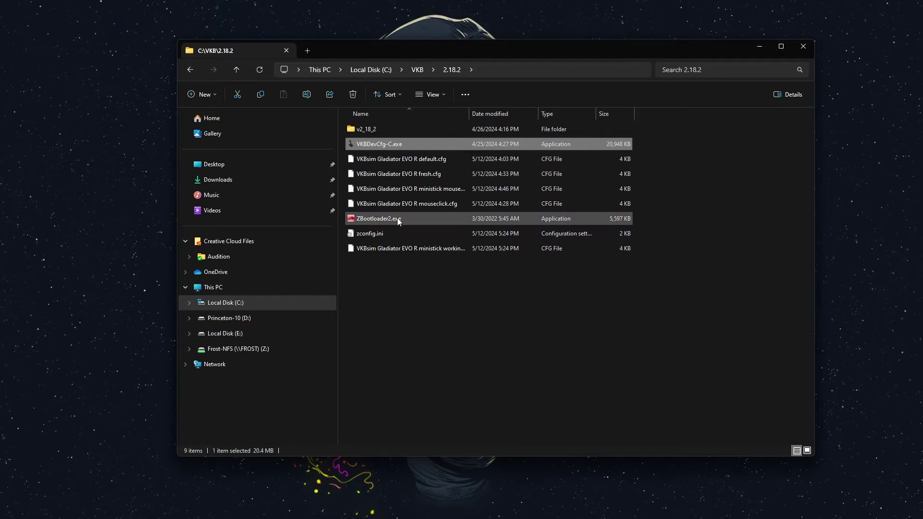
double_click(393, 144)
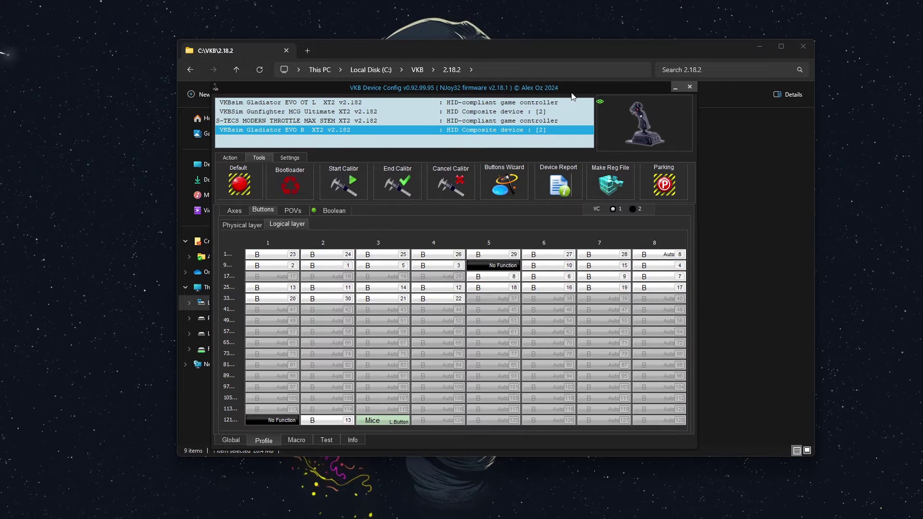
left_click_drag(693, 53, 922, 53)
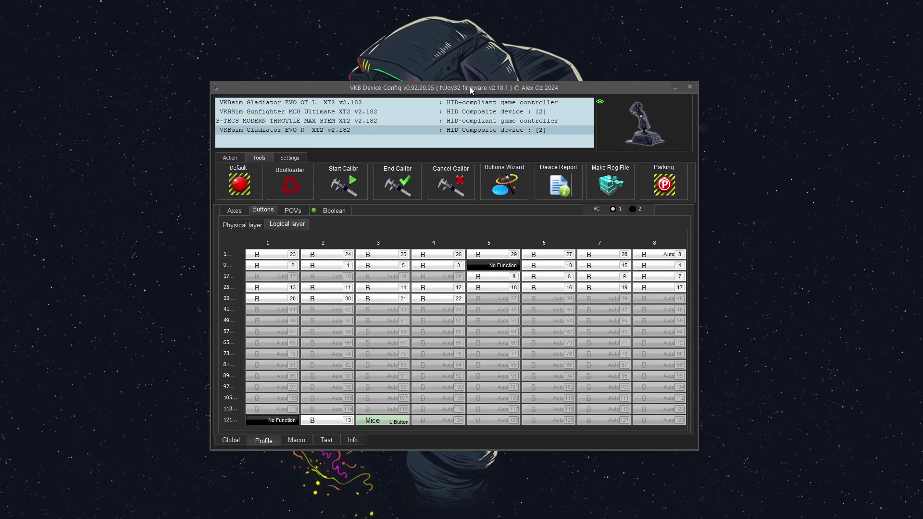
left_click_drag(470, 89, 477, 75)
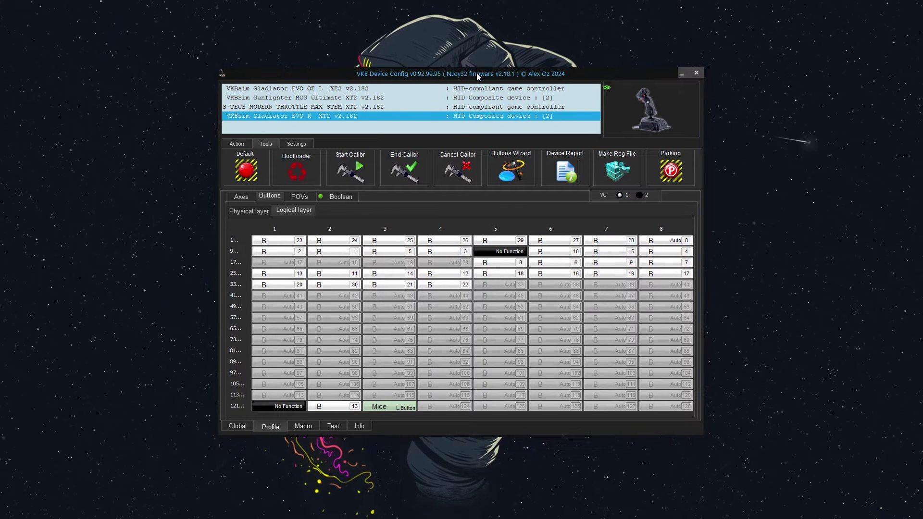
- Reset the VKBsim Gladiator EVO R to its default profile, reselect it, and accept configuring and calibrating the controller
left_click(253, 169)
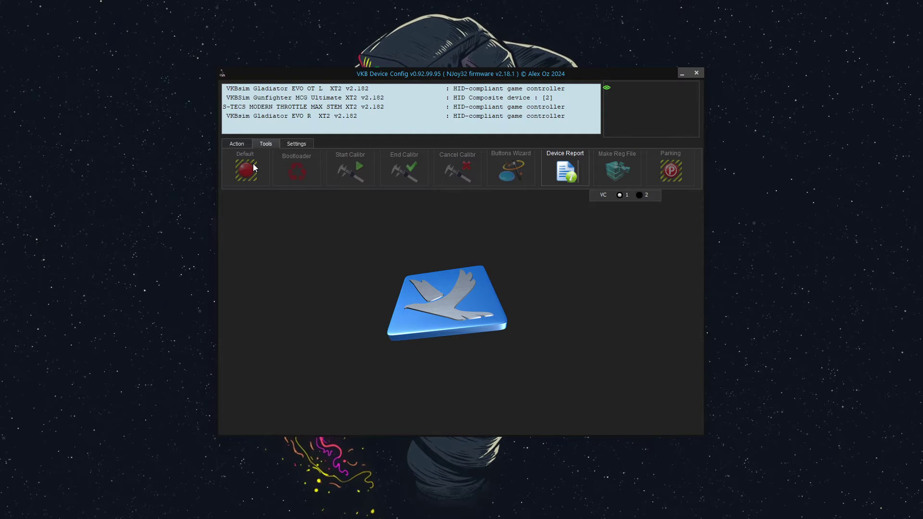
left_click(313, 117)
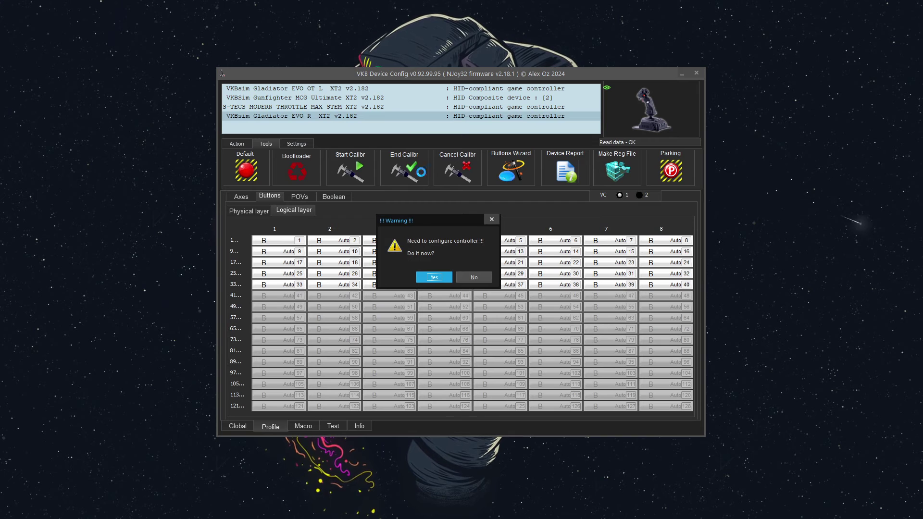
key("Return")
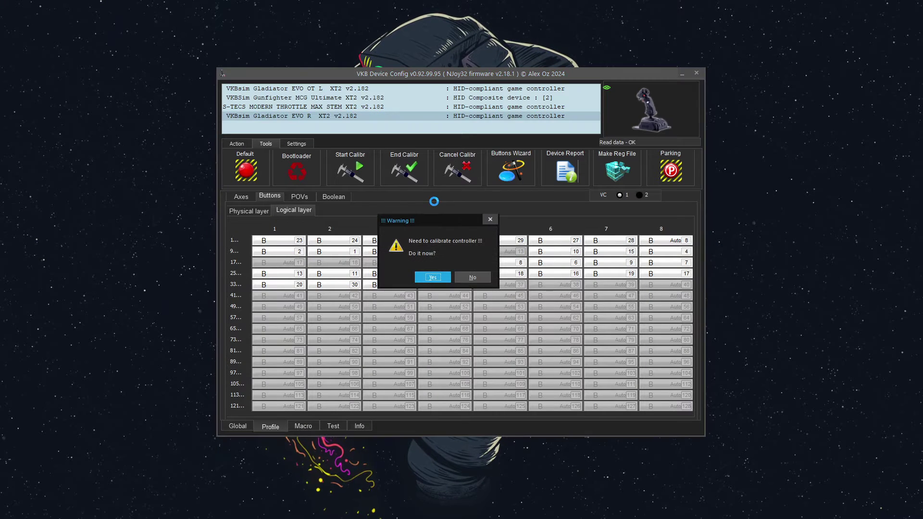
left_click(435, 278)
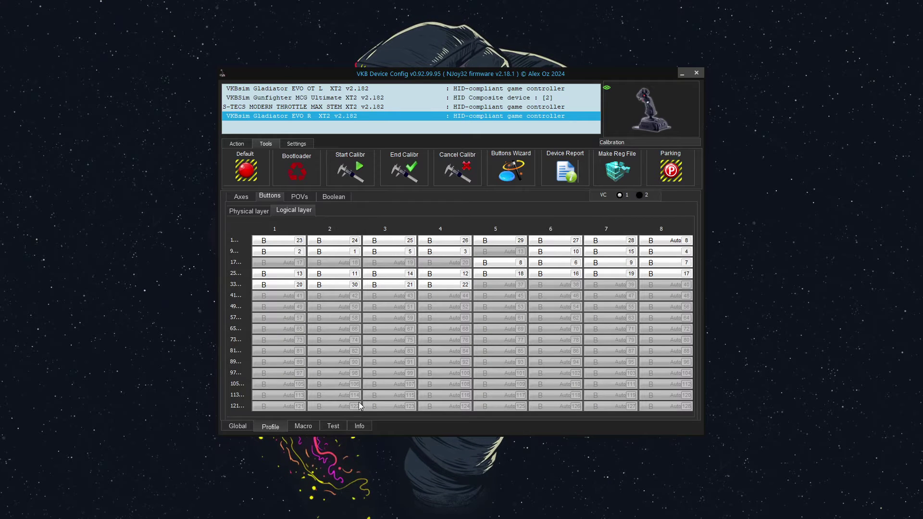
- Calibrate the joystick while monitoring its axes in the test view, end the calibration, and recheck the axes
left_click(333, 426)
left_click(290, 198)
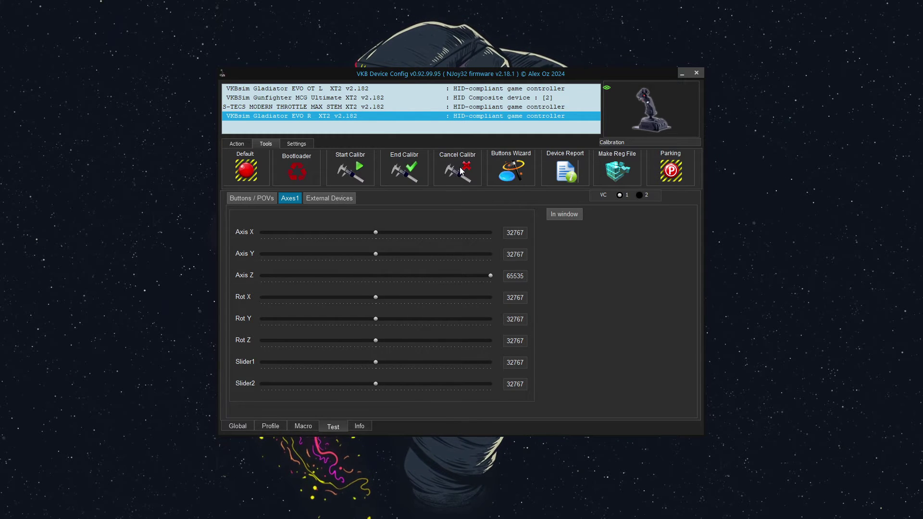
left_click(413, 179)
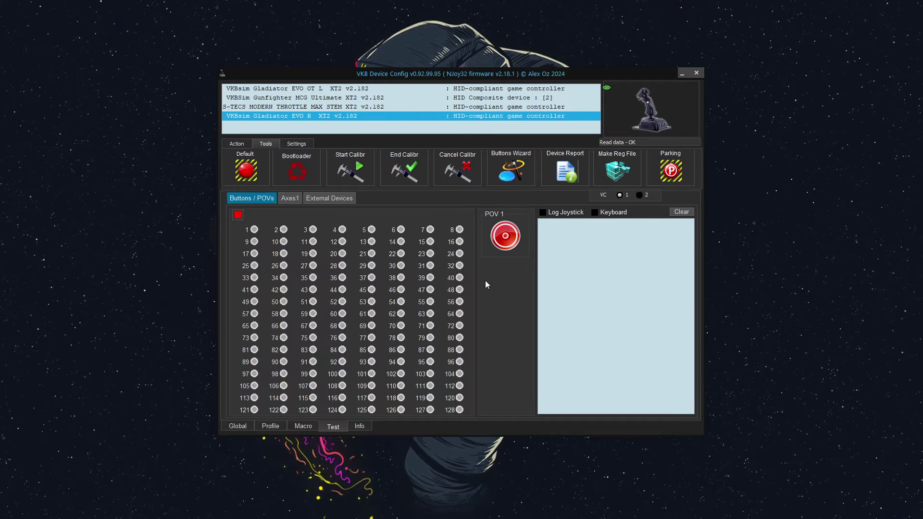
left_click(290, 199)
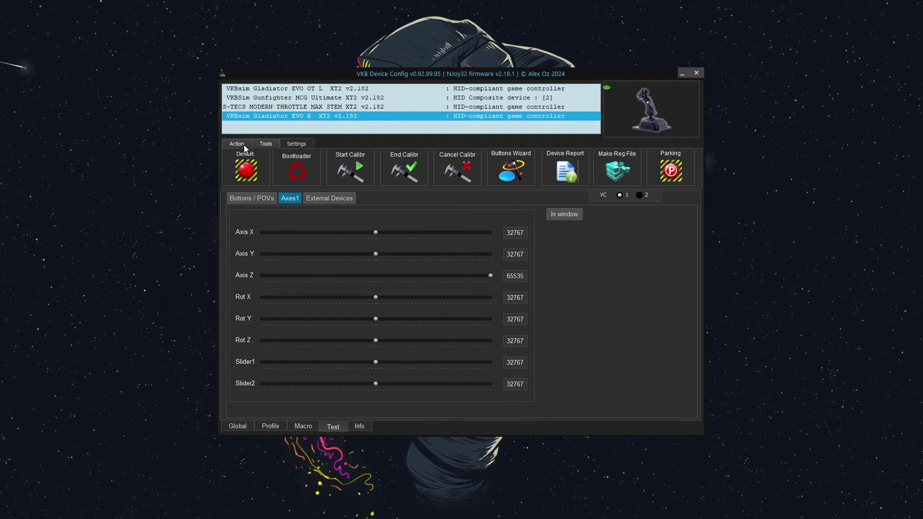
- Set the global mouse mode to Relative, its activation to Always On, and its speed to 1
left_click(238, 426)
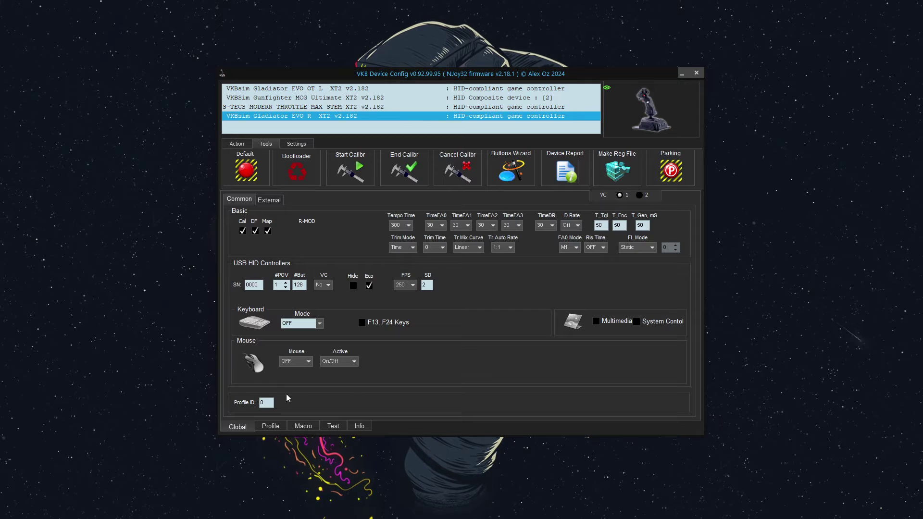
left_click(298, 364)
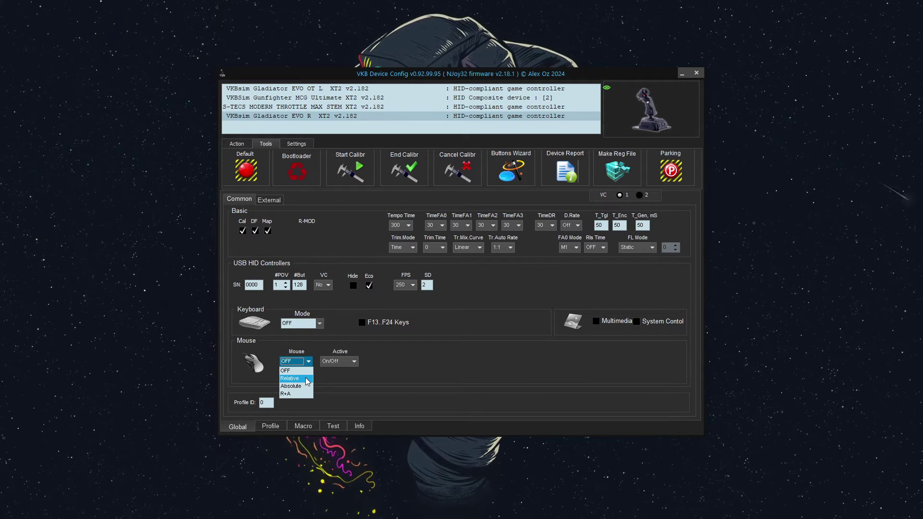
left_click(308, 379)
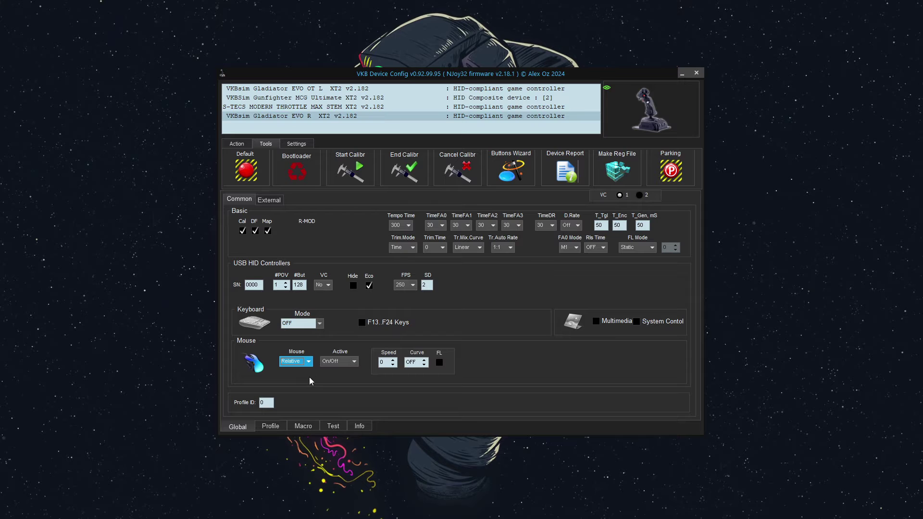
left_click(347, 363)
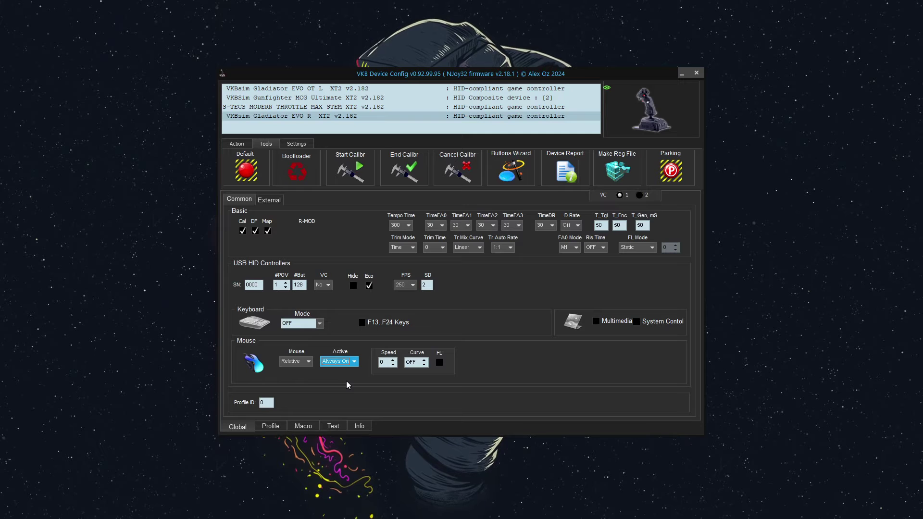
left_click(393, 360)
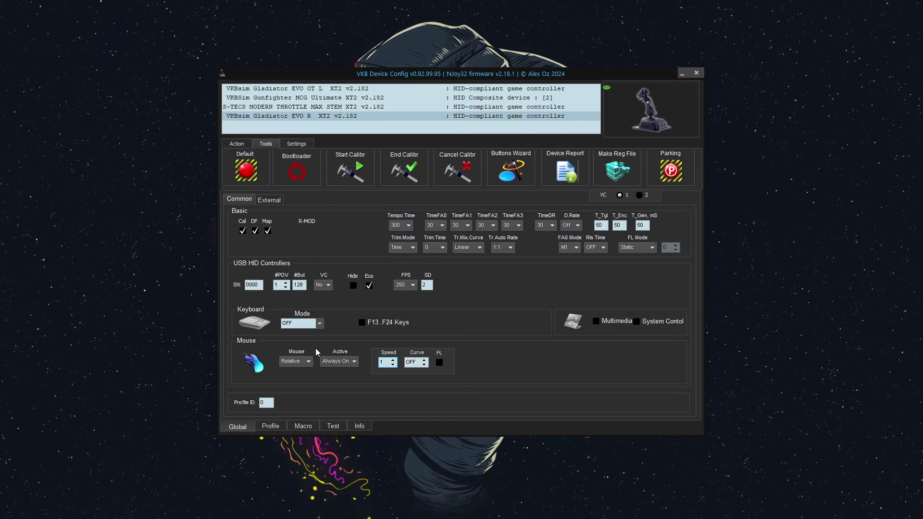
- Write the settings to the device, check its composite device details, and reselect the VKBsim Gladiator EVO R
left_click(241, 143)
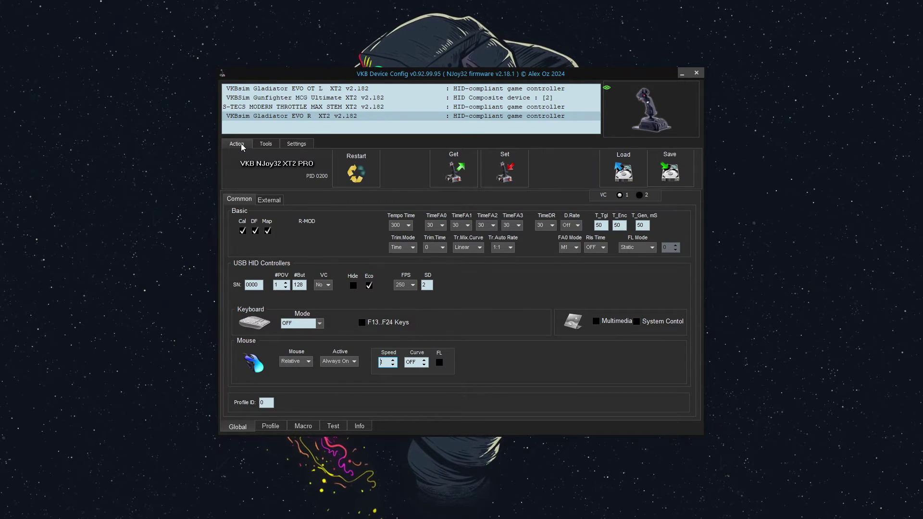
left_click(511, 174)
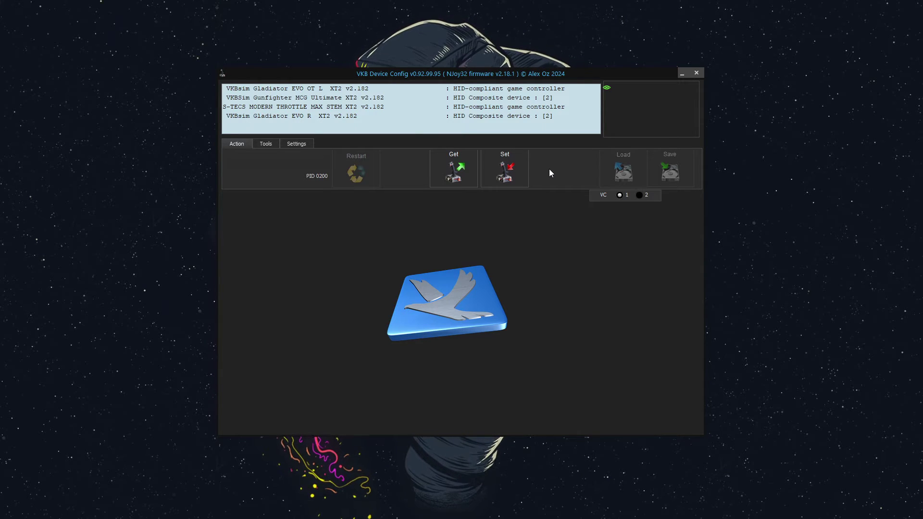
mouse_move(483, 114)
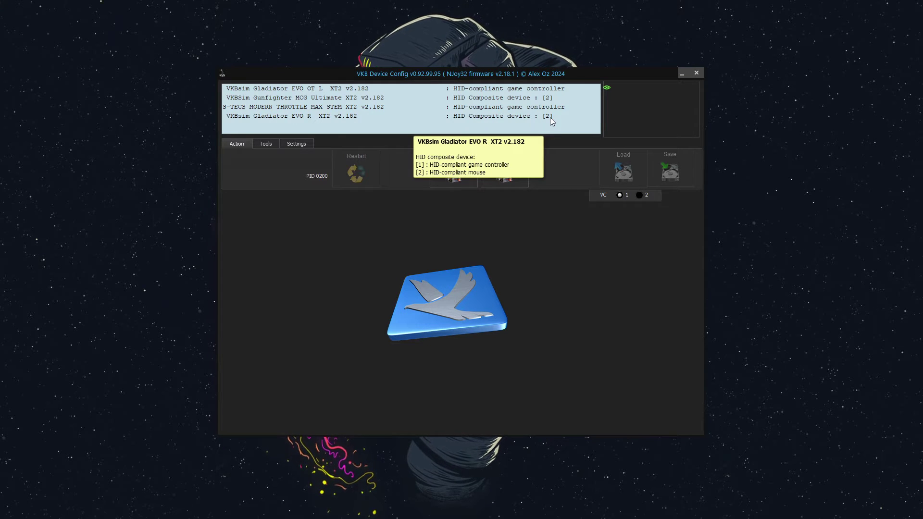
left_click(280, 118)
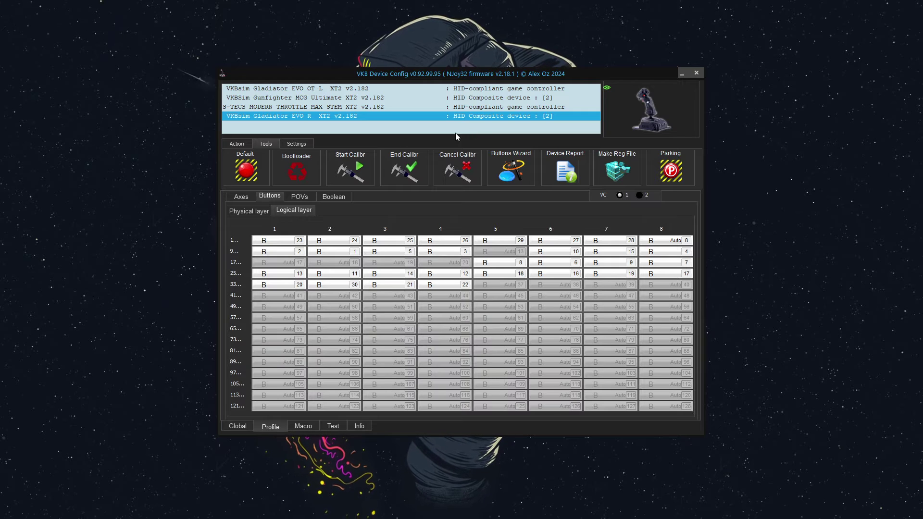
- Review the physical button layer, then set POV #2 to type LoRes 4w with Mouse Rel output
left_click(249, 212)
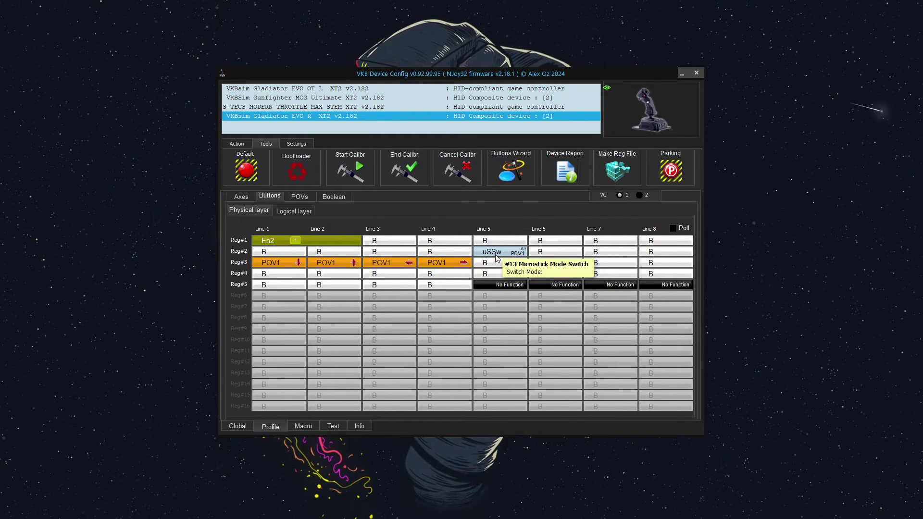
left_click(300, 196)
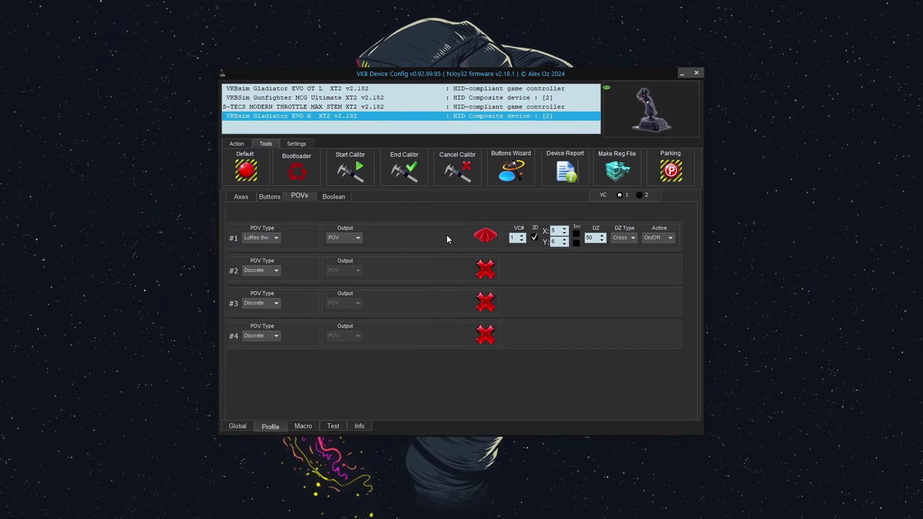
left_click(260, 271)
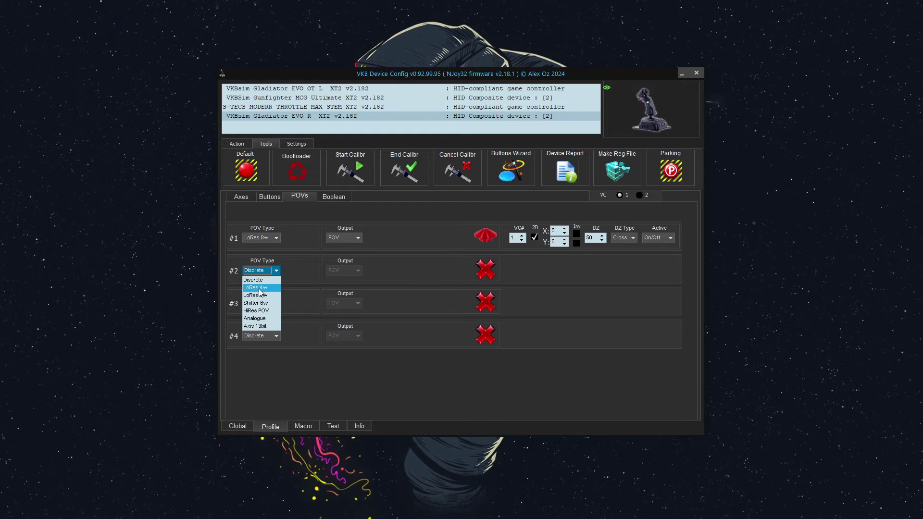
left_click(259, 290)
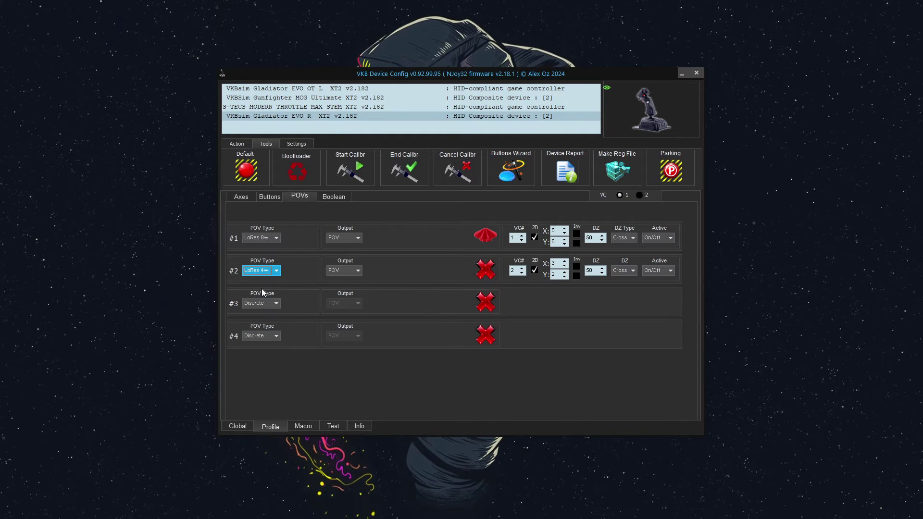
left_click(349, 272)
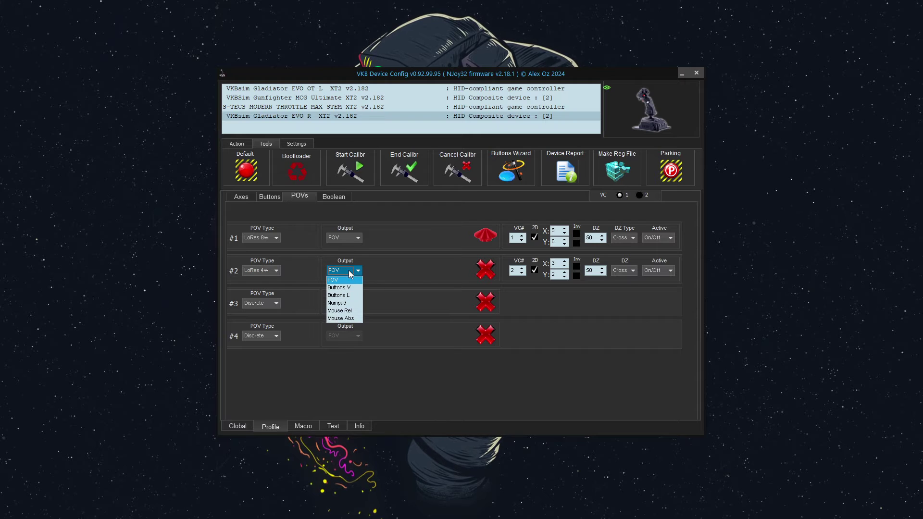
left_click(350, 311)
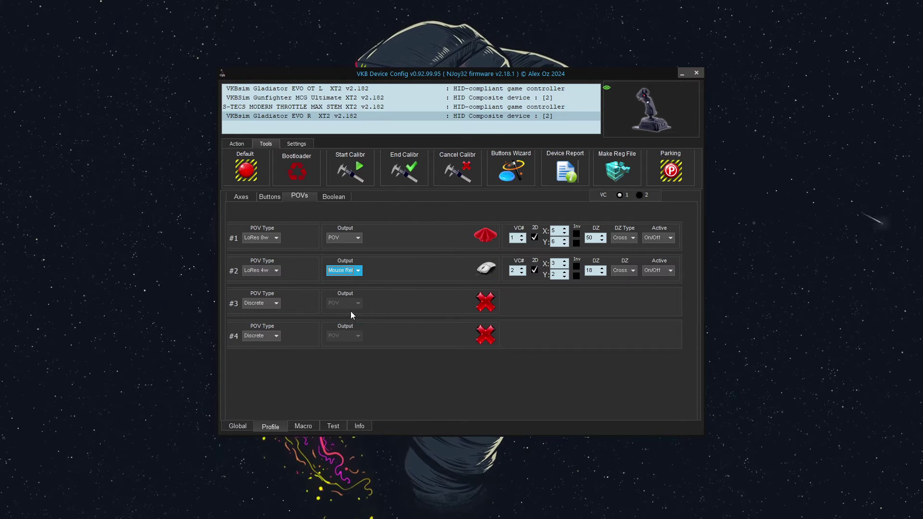
- Assign POV #2 to virtual controller 1 with X axis 5 and Y axis 6, and write the settings to the device
left_click(521, 272)
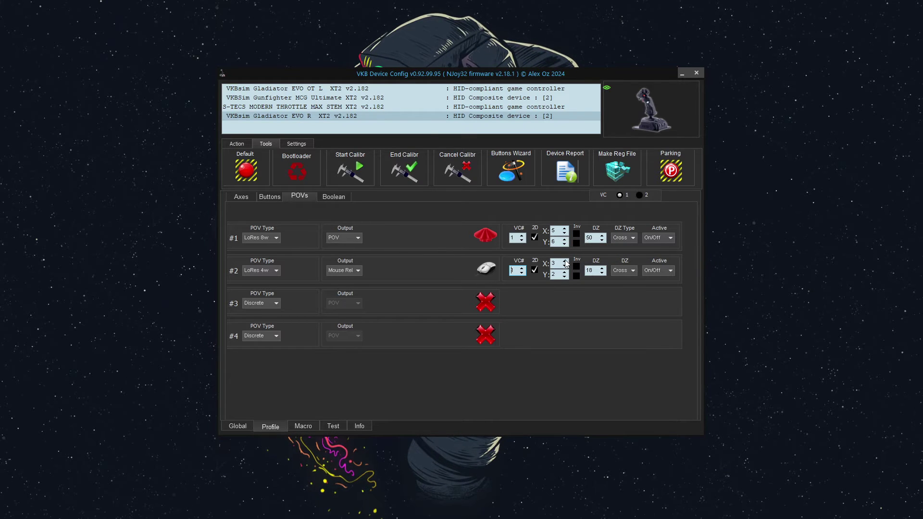
left_click(564, 272)
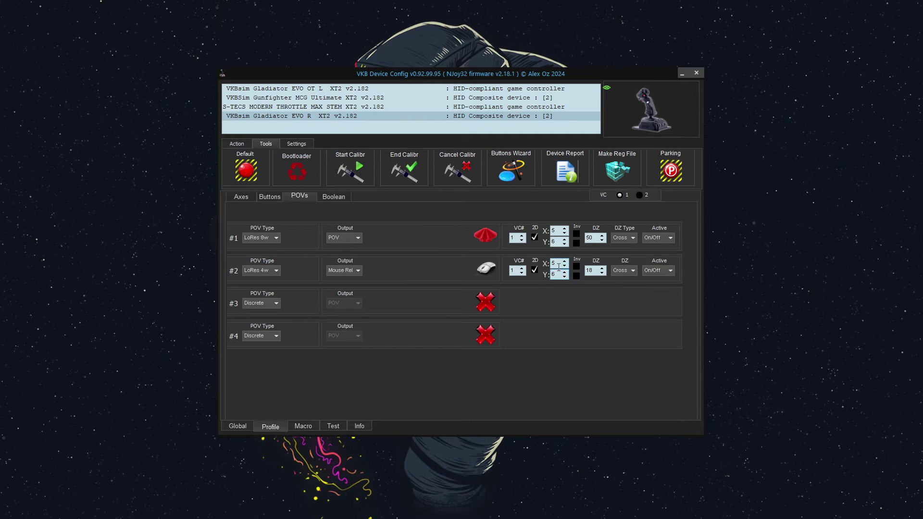
key("Tab")
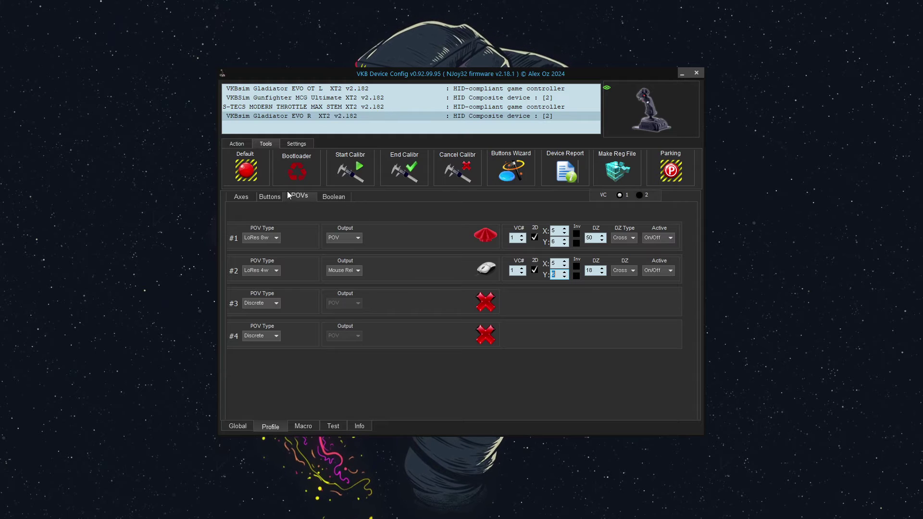
left_click(234, 143)
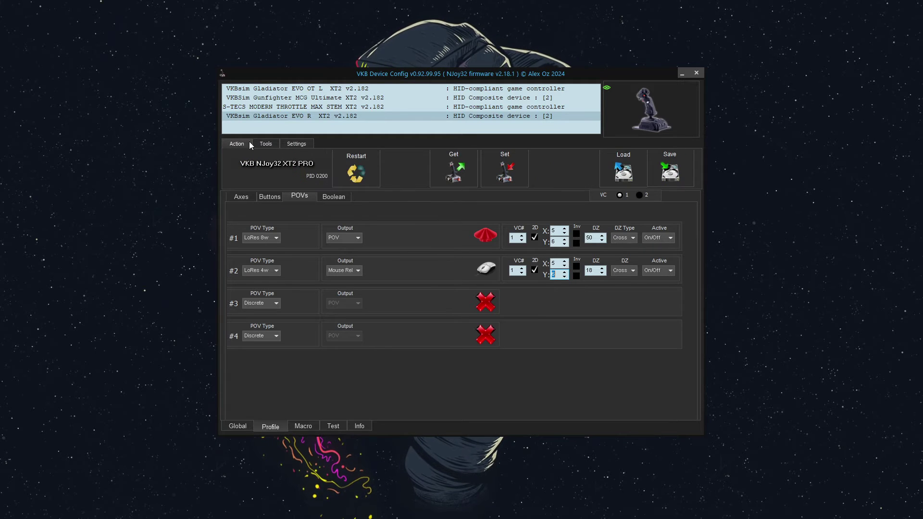
left_click(511, 173)
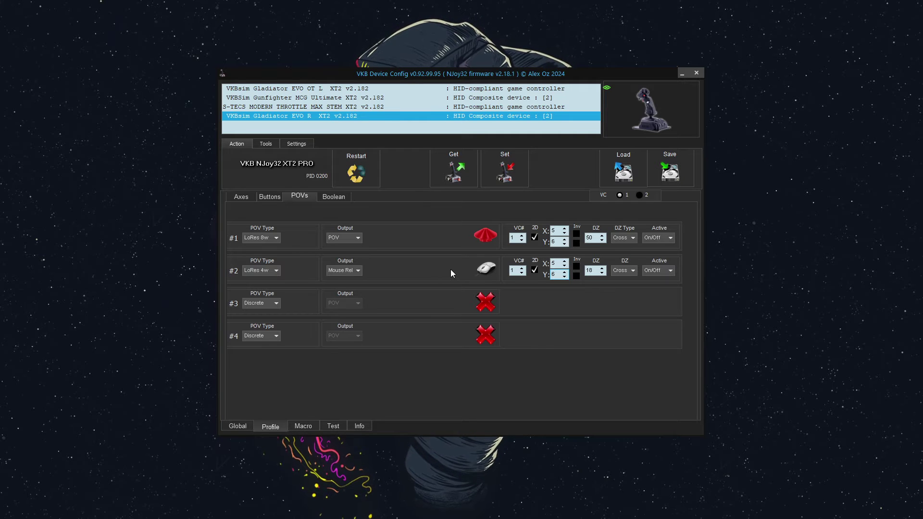
- Turn off HID visibility for logical axes 5 and 6, and write the settings to the device
left_click(244, 196)
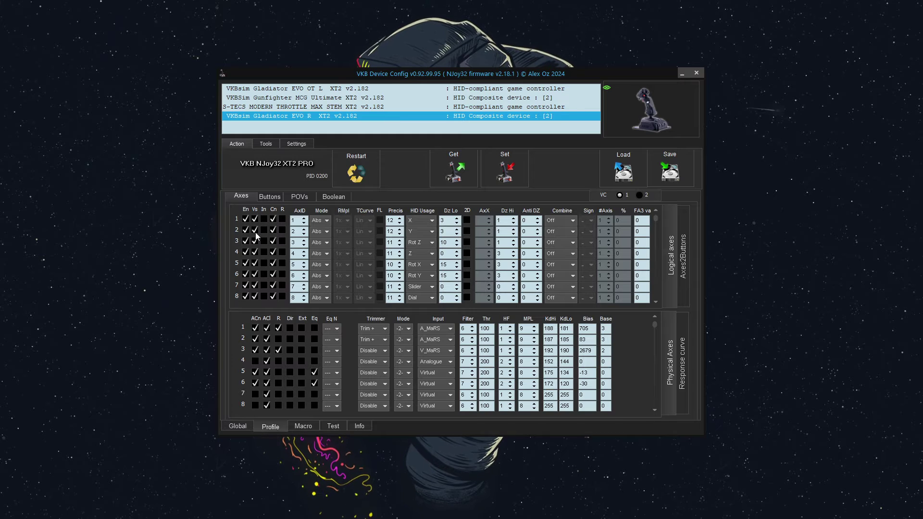
left_click(255, 263)
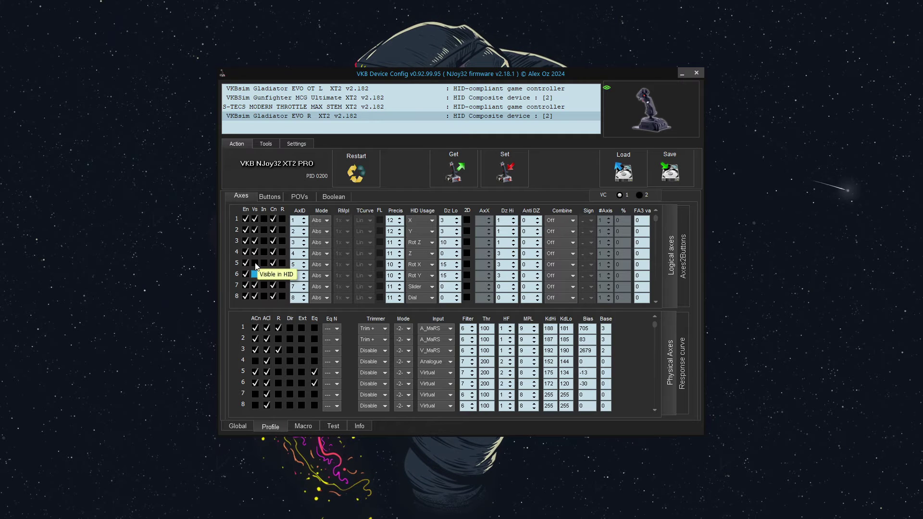
left_click(510, 167)
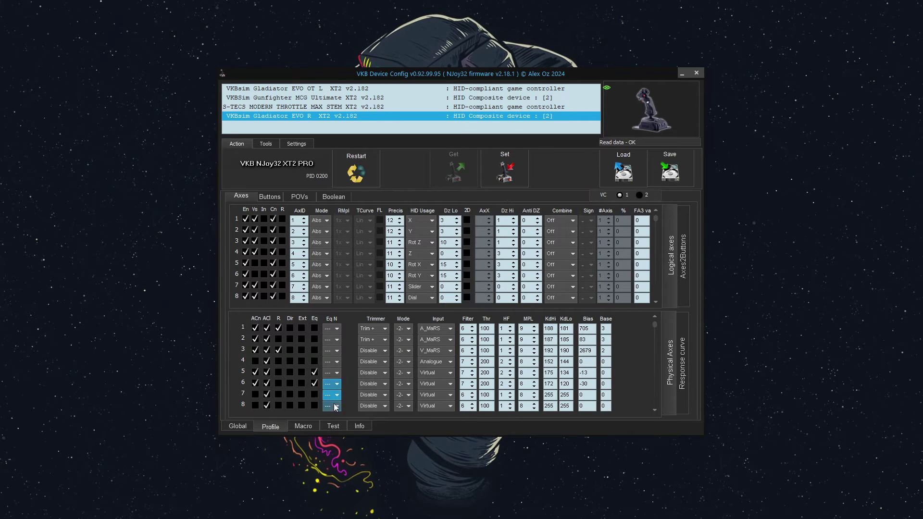
- Check which axes the device reports in the test view, and return to the profile settings
left_click(333, 426)
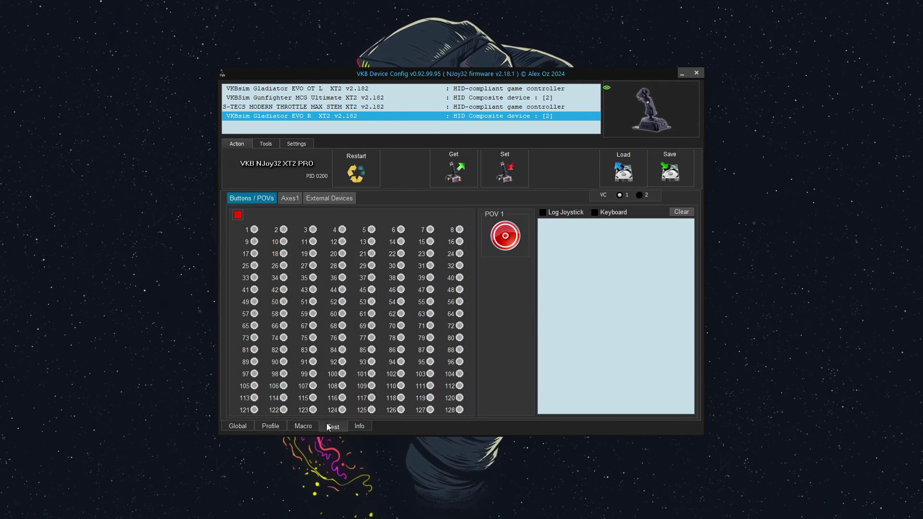
left_click(295, 201)
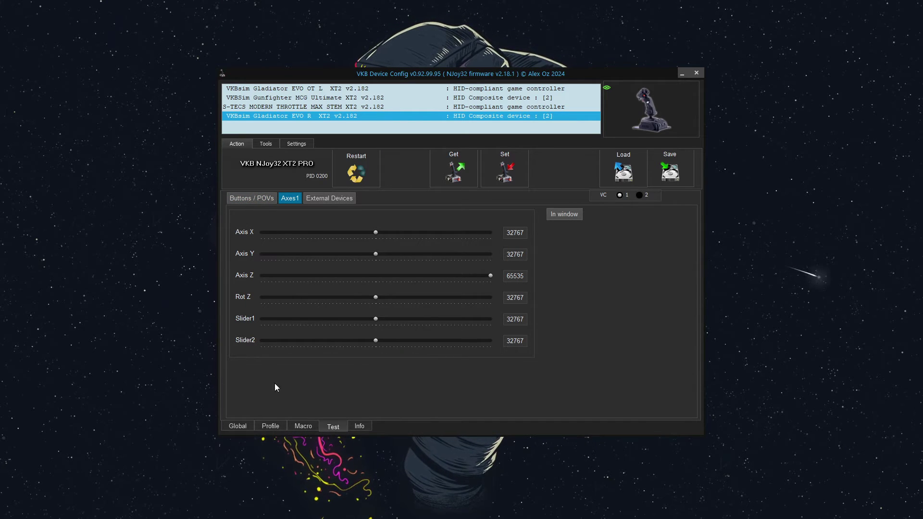
left_click(271, 426)
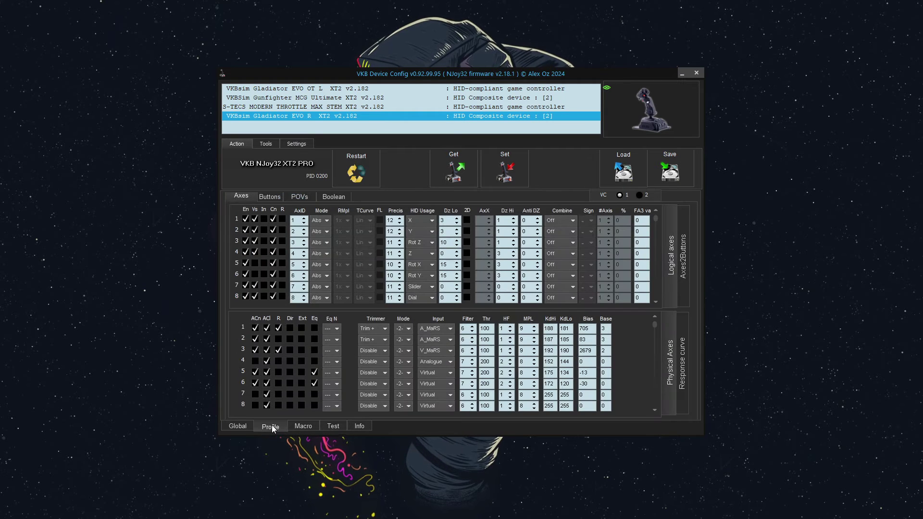
- Start a NOT Boolean function in the first free slot, with physical button 13 as its input
left_click(269, 196)
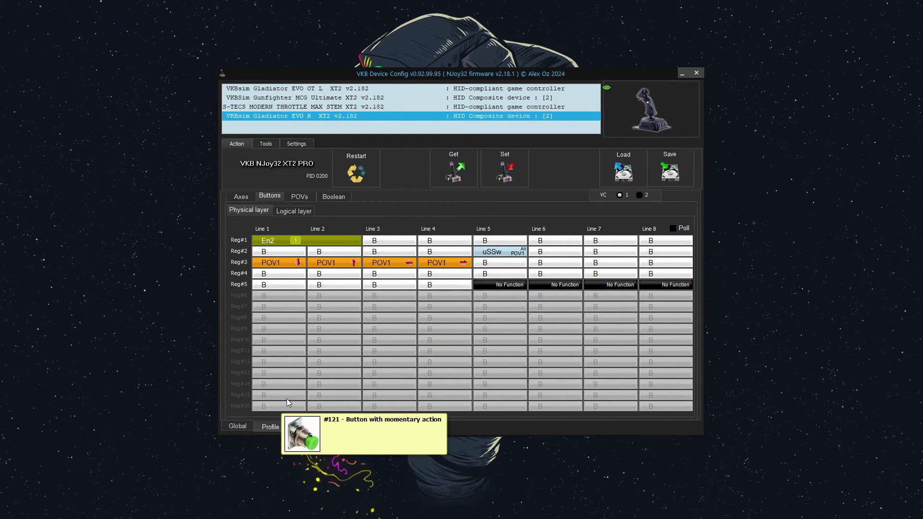
left_click(331, 199)
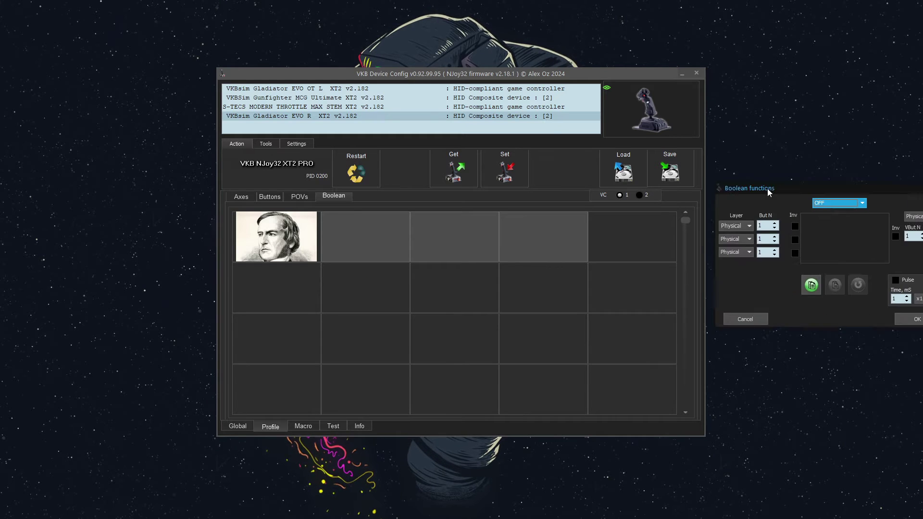
left_click_drag(770, 189, 333, 198)
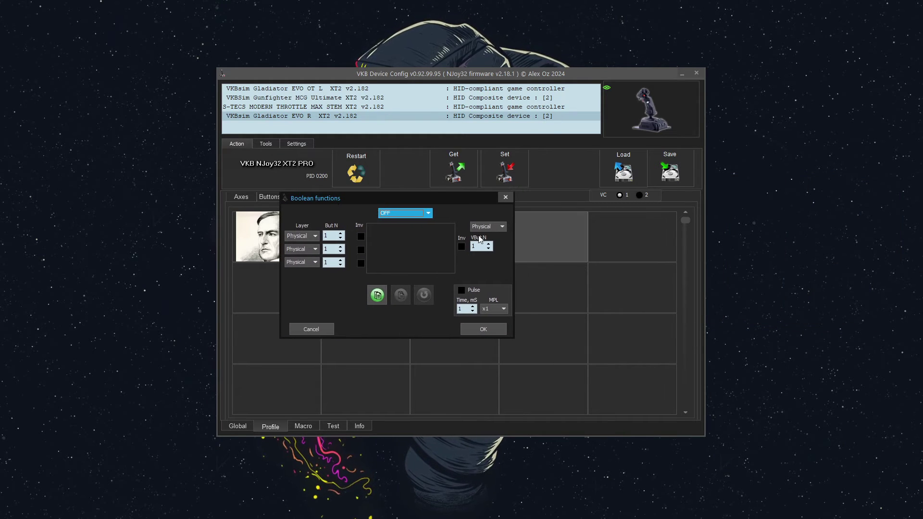
left_click(390, 213)
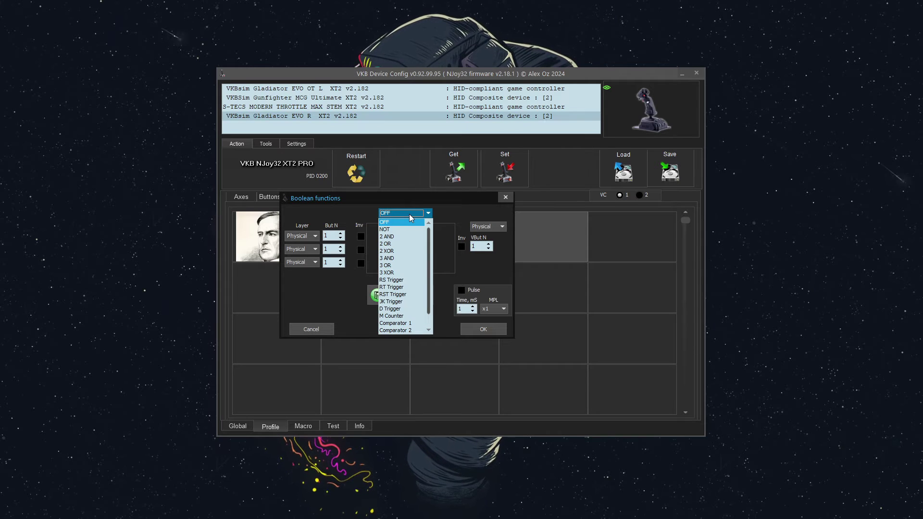
left_click(401, 229)
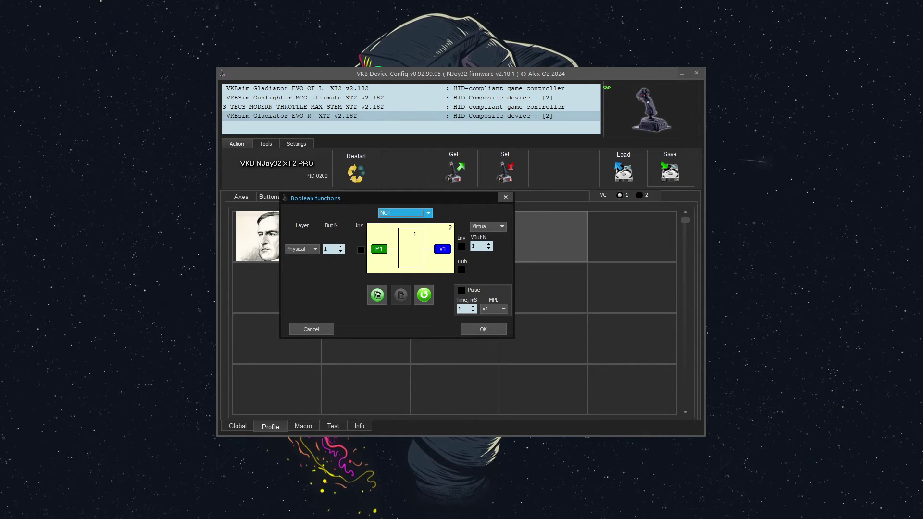
double_click(337, 249)
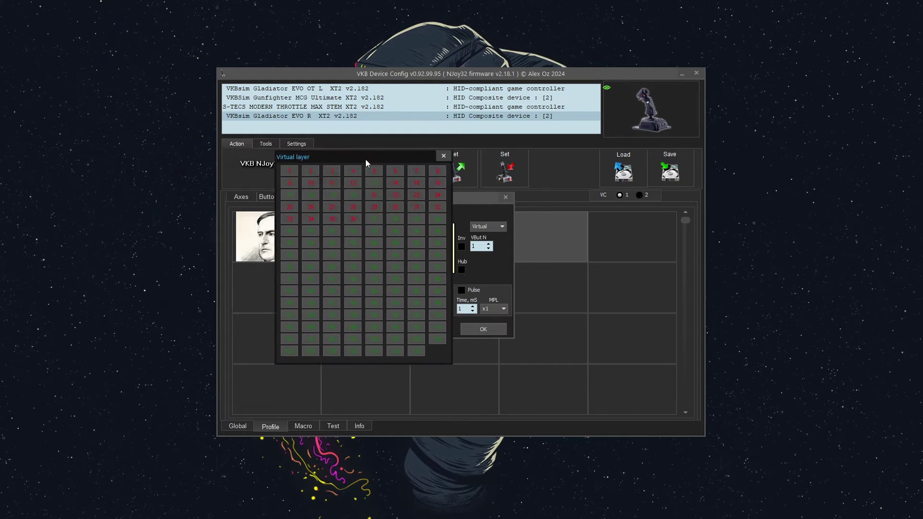
left_click_drag(365, 160, 454, 179)
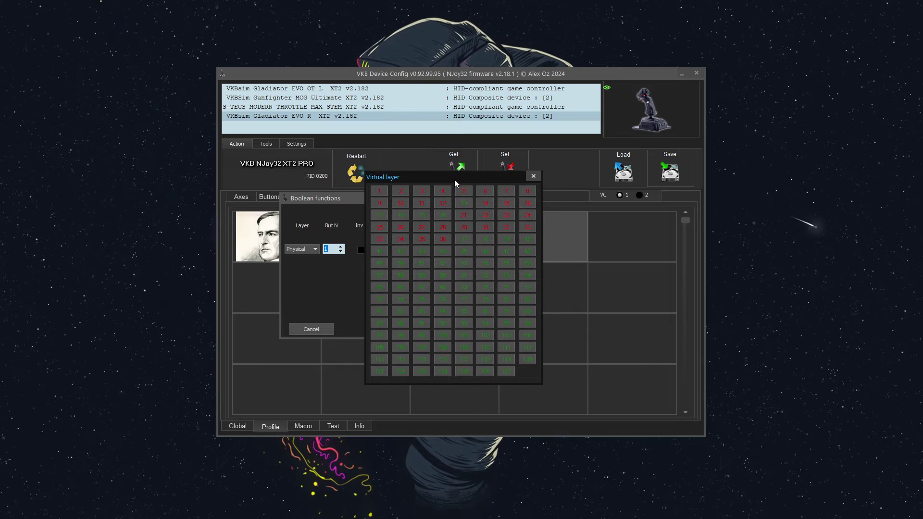
left_click(464, 206)
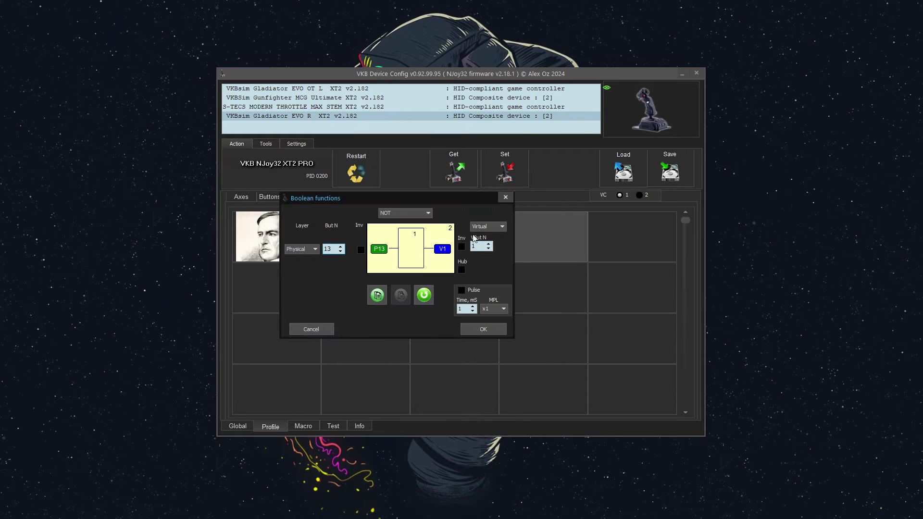
- Set the NOT function's output to physical button 121 and accept the function
left_click(498, 231)
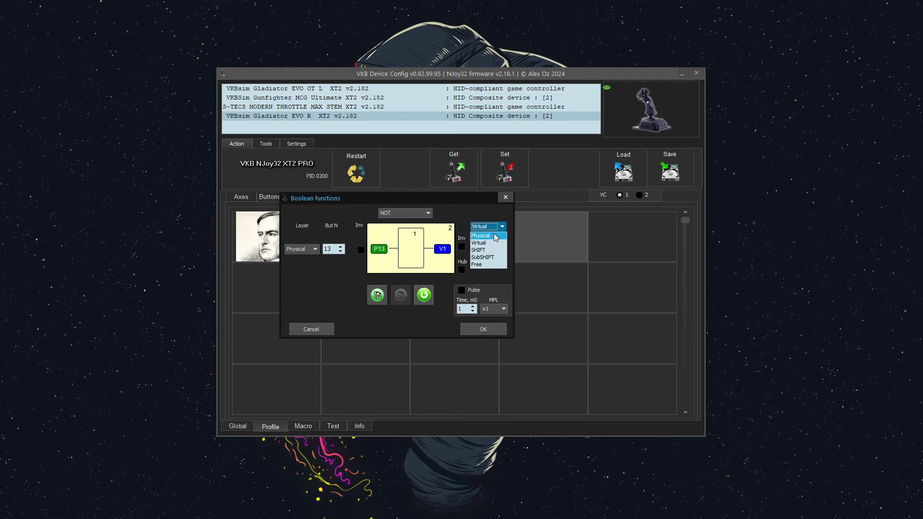
left_click(493, 235)
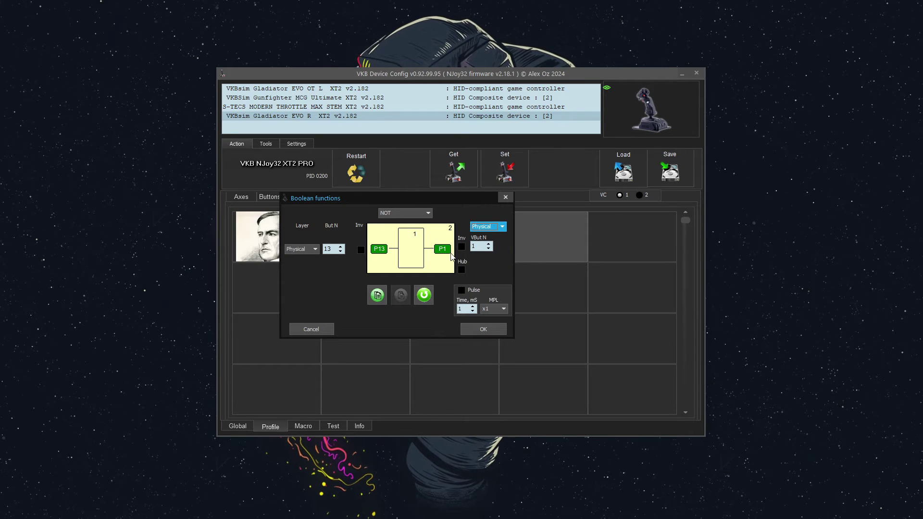
double_click(481, 246)
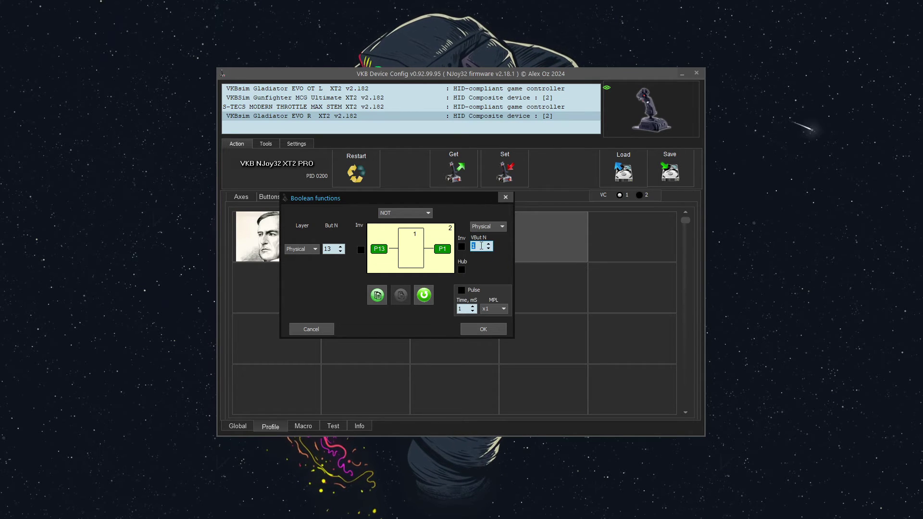
double_click(482, 246)
left_click_drag(469, 183, 516, 156)
left_click(427, 344)
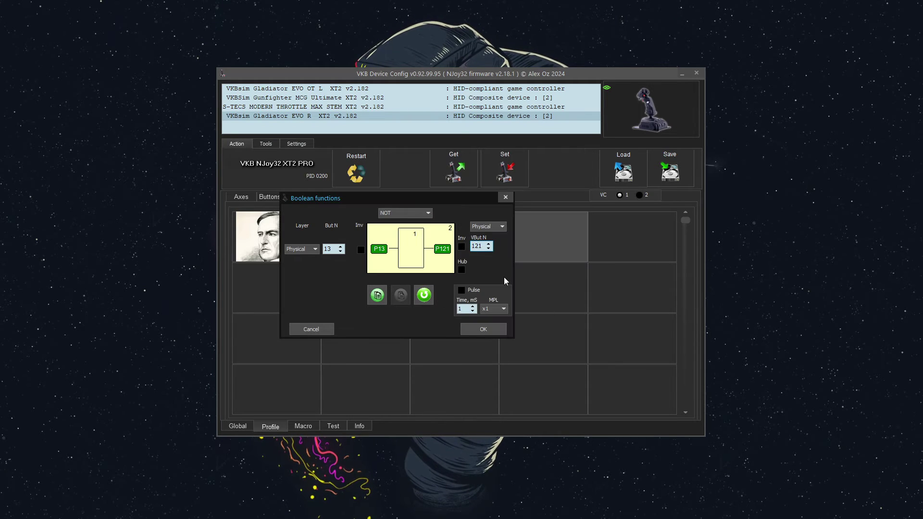
left_click(480, 327)
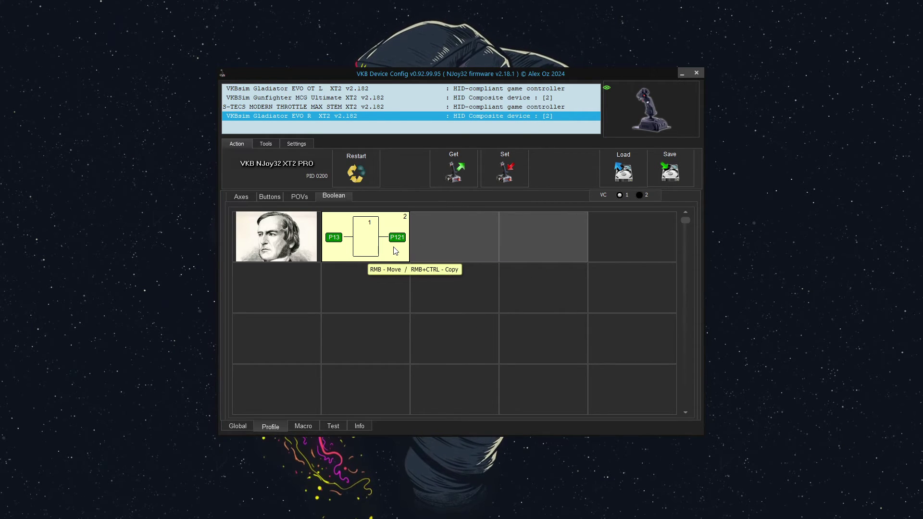
- Open the mapping of physical button 13, the microstick mode switch, and set it to switch by Tempo B
left_click(269, 197)
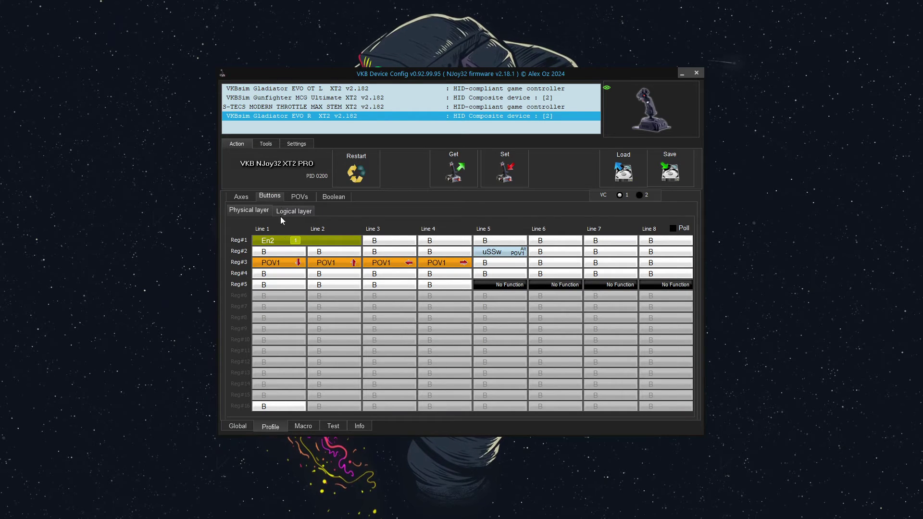
left_click(501, 256)
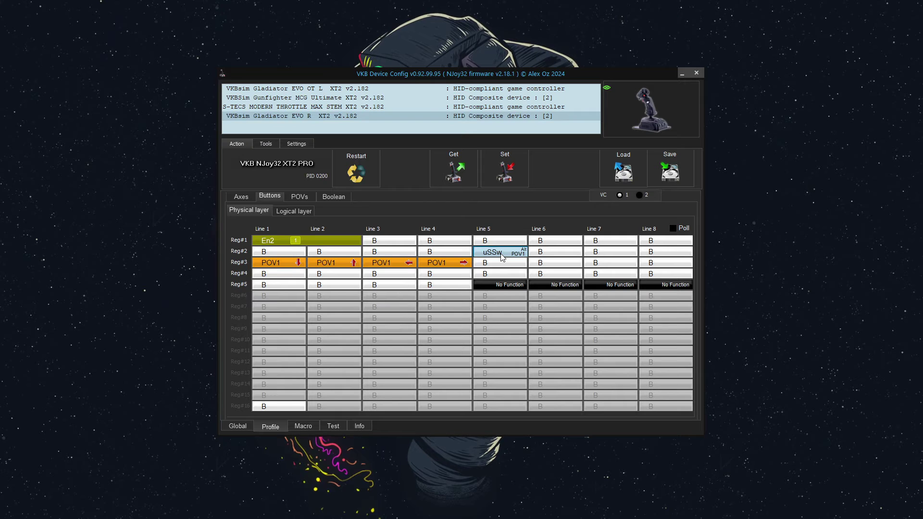
key("p")
double_click(501, 251)
left_click_drag(559, 148, 504, 149)
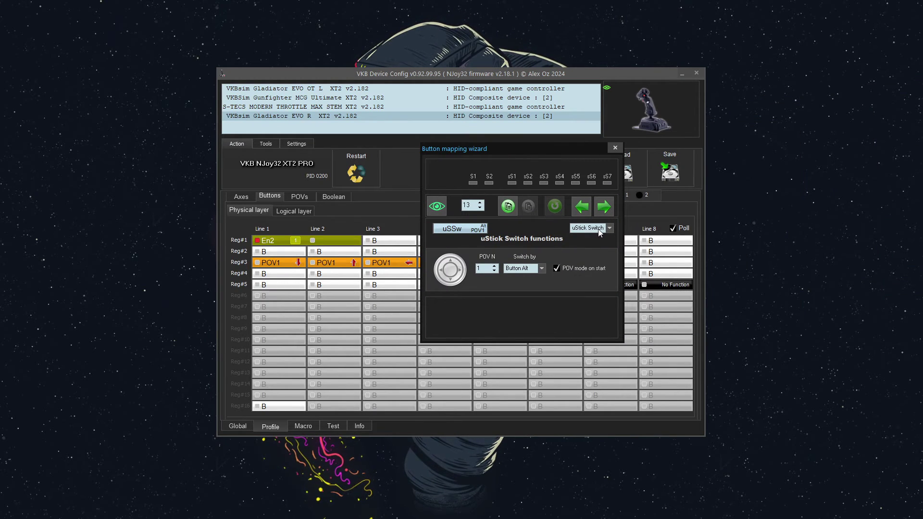
left_click(542, 269)
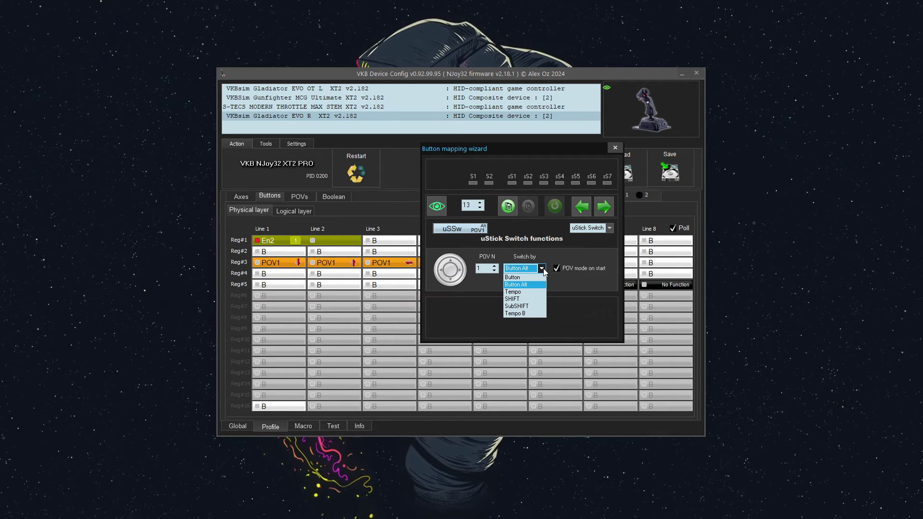
left_click(526, 313)
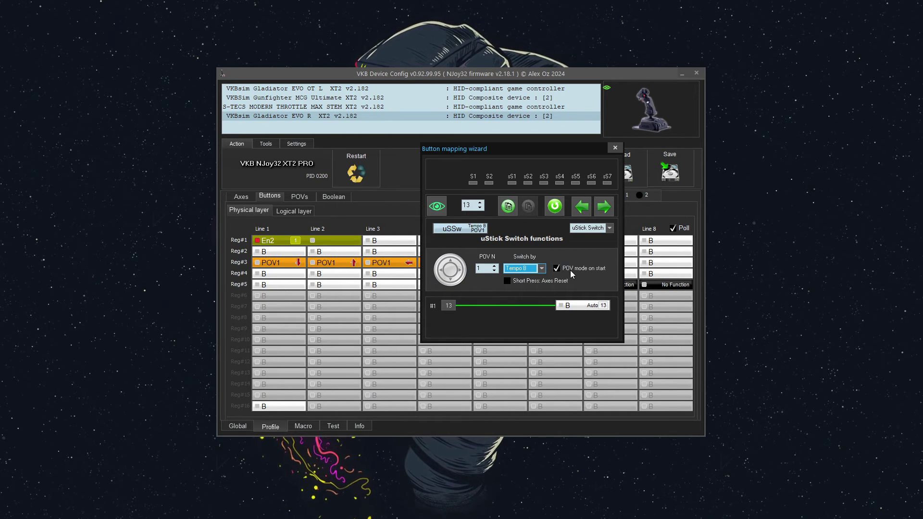
- Close button 13's mapping and assign the uStick Switch function to physical button 121
left_click(616, 149)
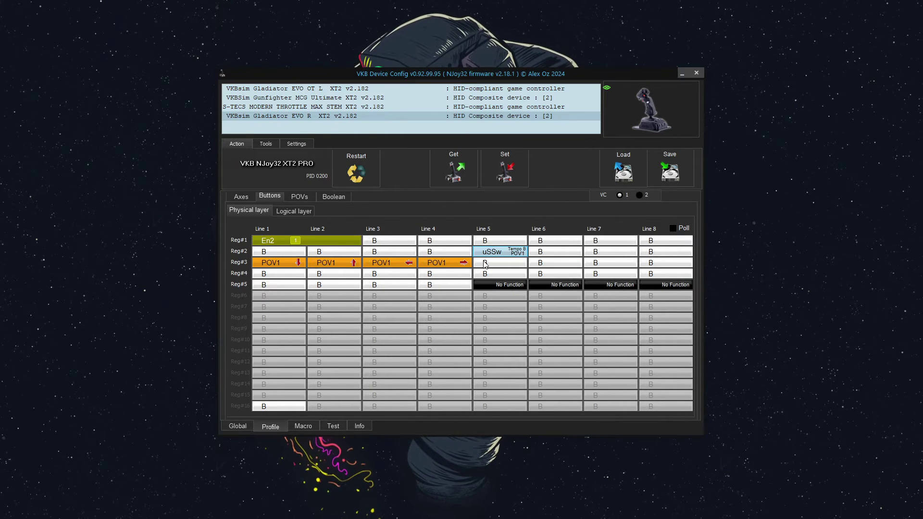
mouse_move(265, 411)
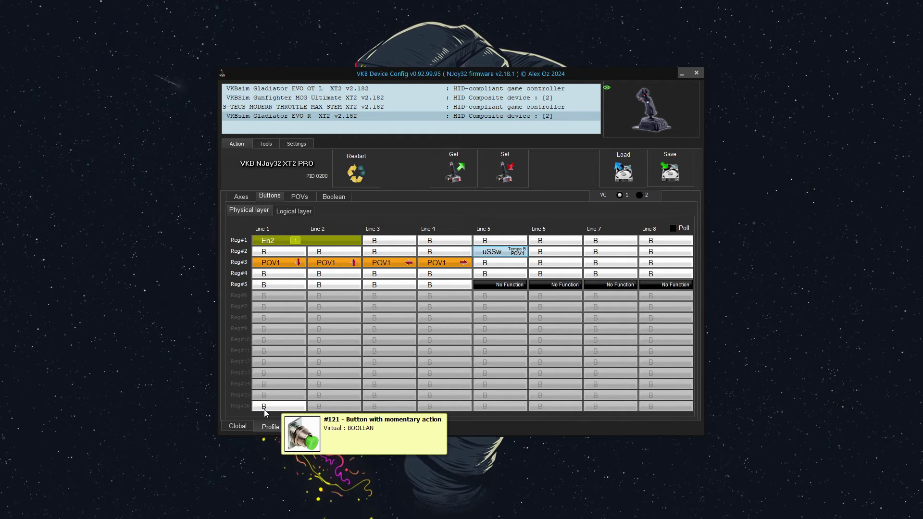
left_click(265, 411)
double_click(264, 412)
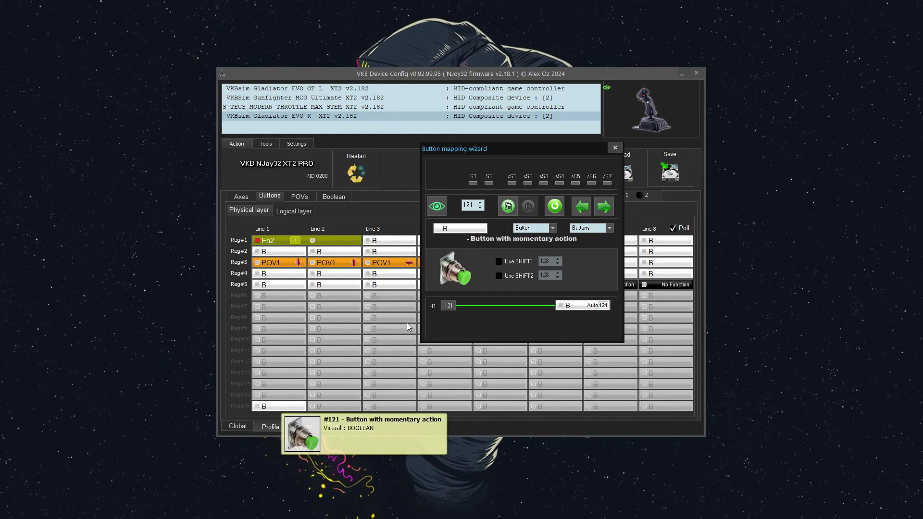
left_click(595, 233)
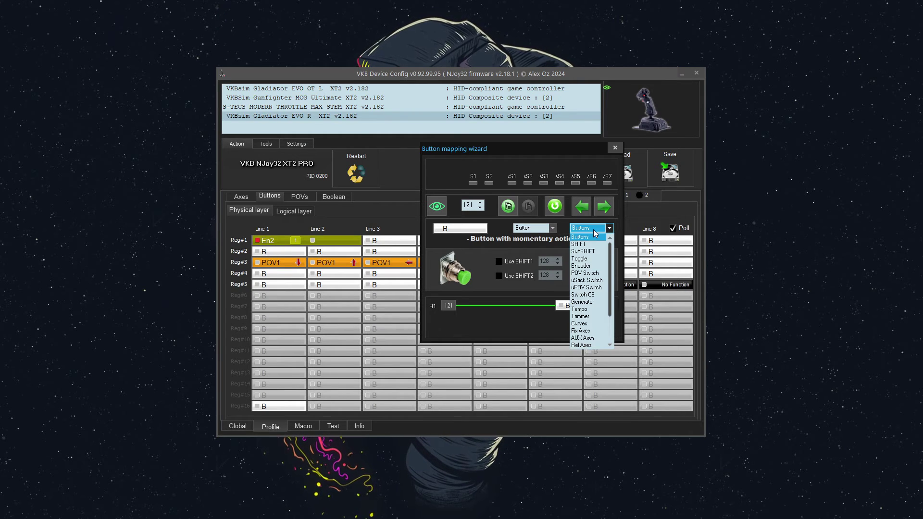
left_click(593, 281)
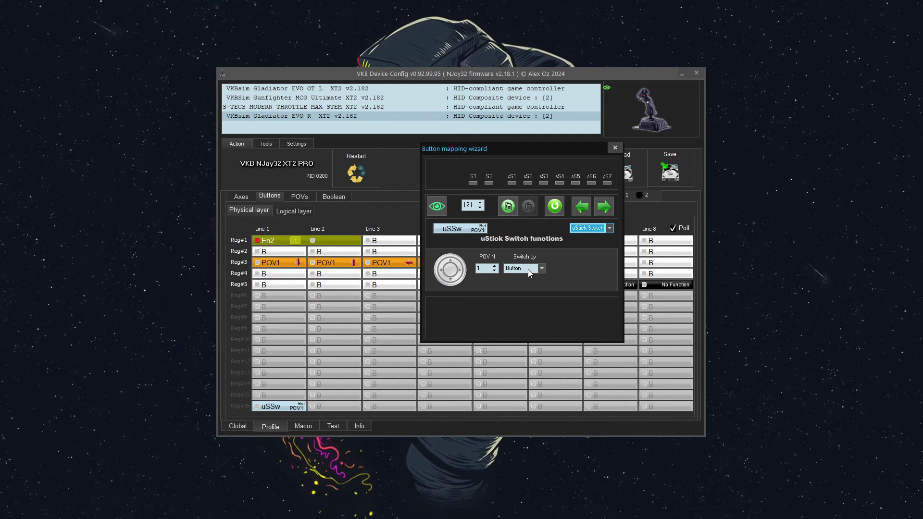
- Set button 121's microstick switch to Tempo B with POV number 2, and close its mapping
left_click(528, 270)
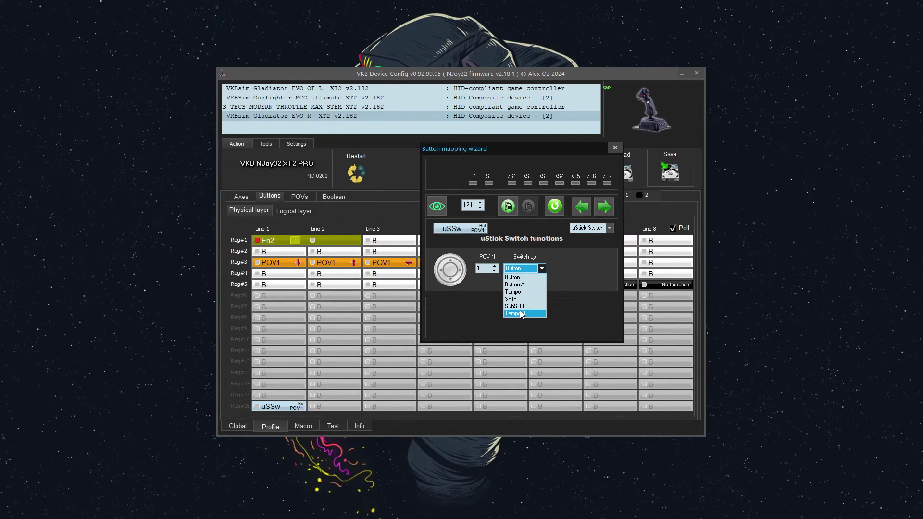
left_click(521, 313)
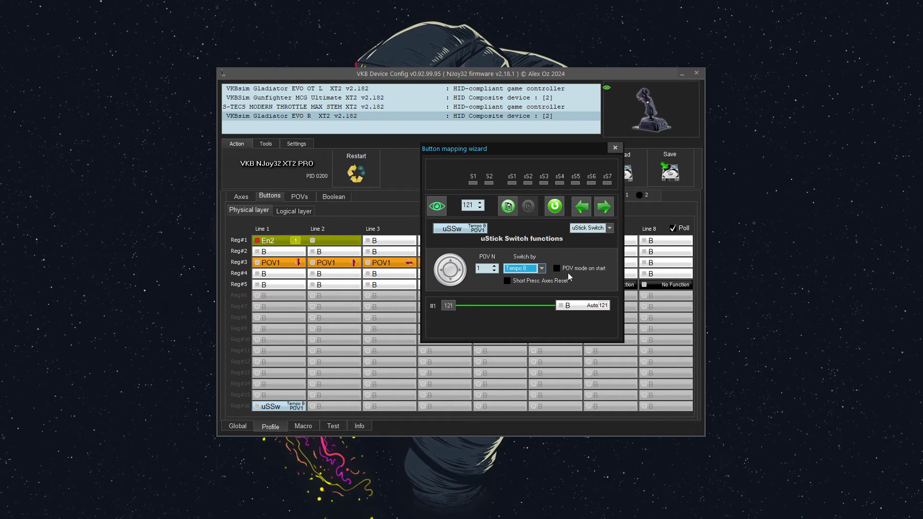
left_click(494, 266)
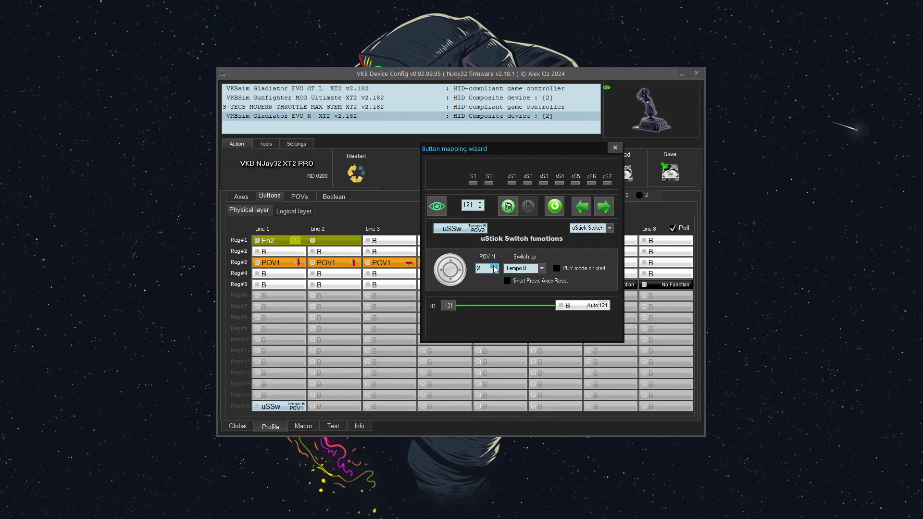
left_click(613, 149)
- Write the button configuration to the device, check the buttons and POV in the test view, and return to the profile settings
mouse_move(500, 257)
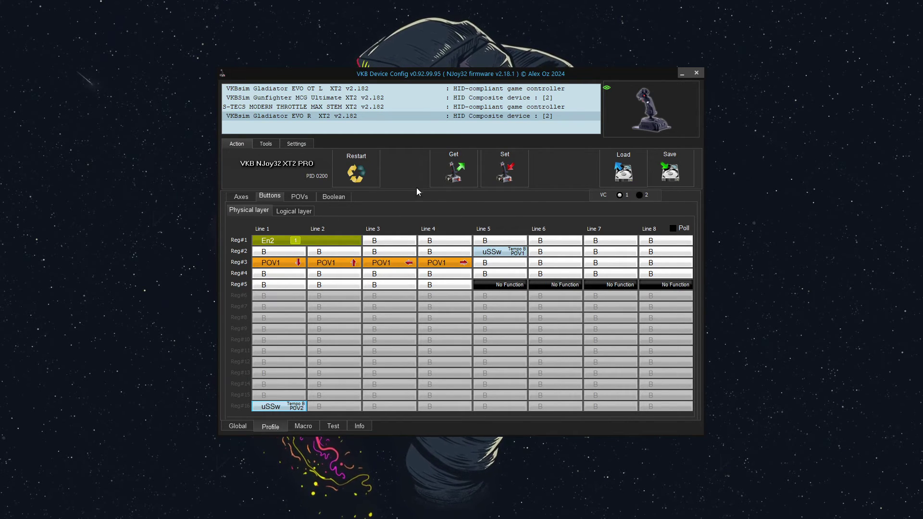
left_click(506, 173)
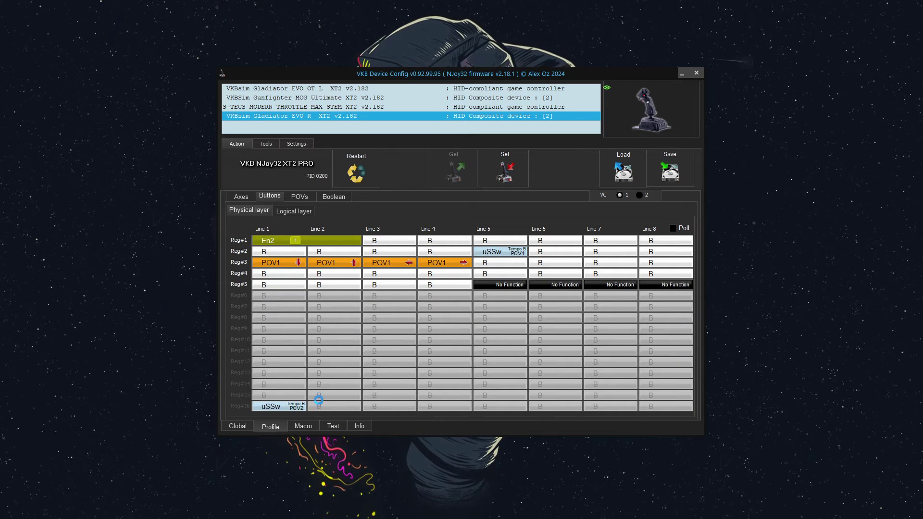
left_click(333, 426)
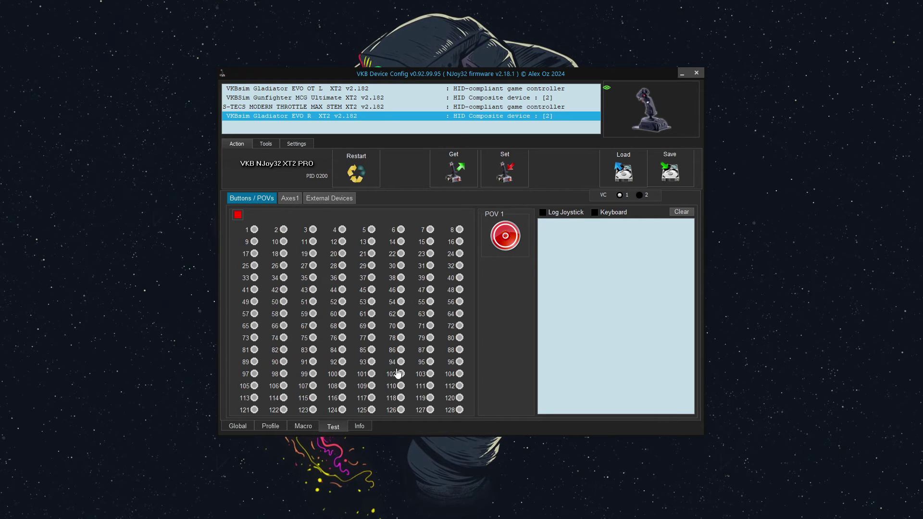
left_click(274, 428)
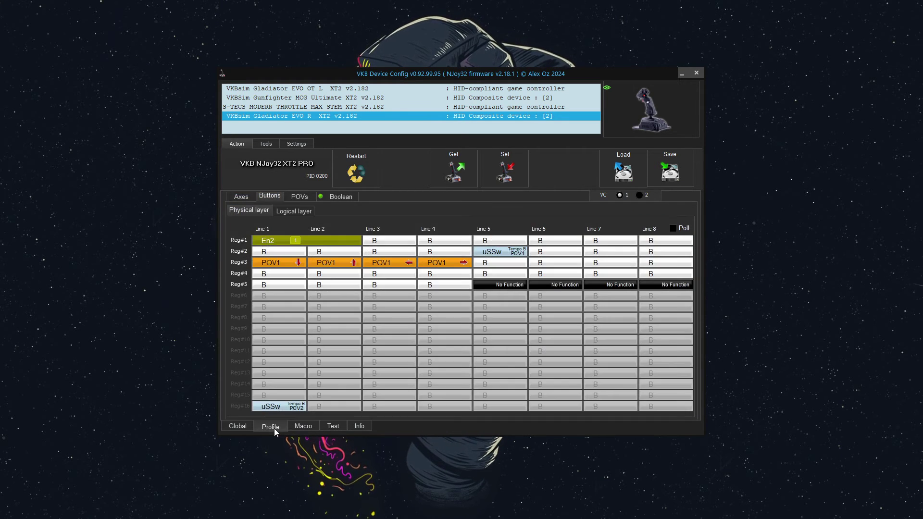
- Examine the LED event list in the global external settings to identify the event number tied to POV Active
left_click(238, 428)
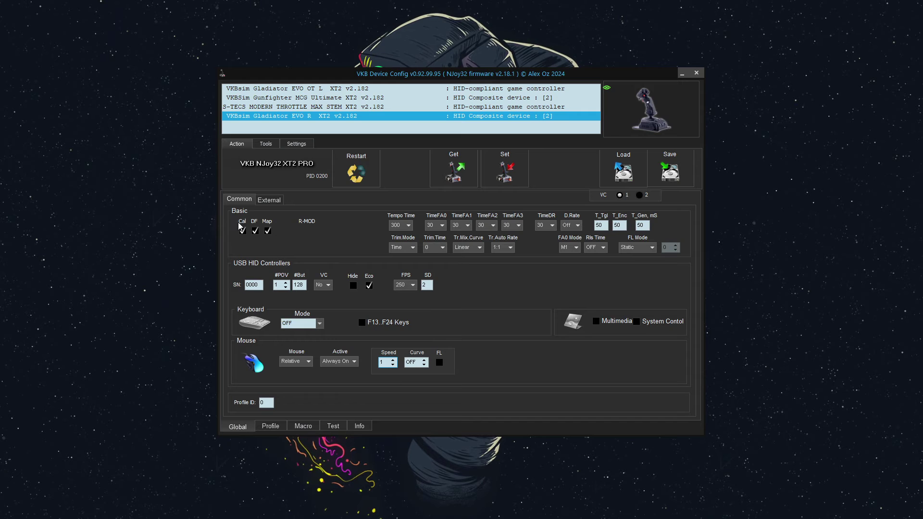
left_click(270, 200)
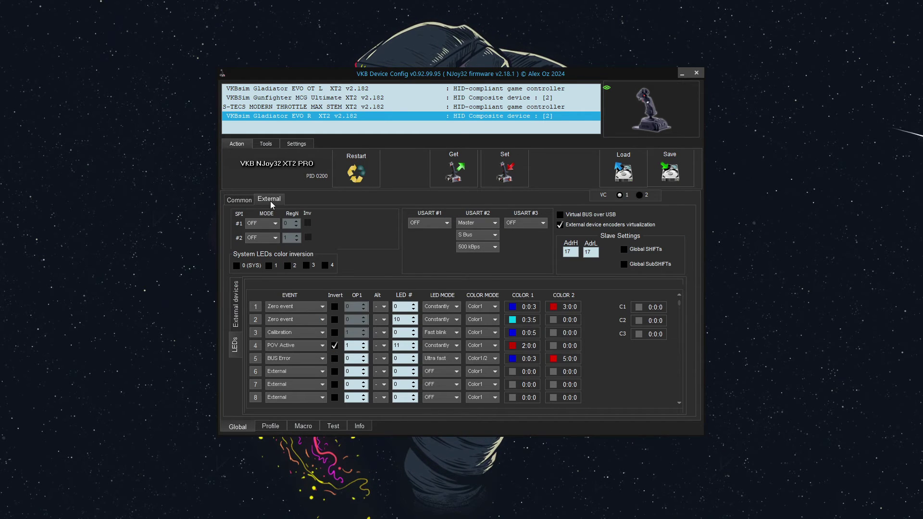
left_click(235, 308)
left_click(235, 343)
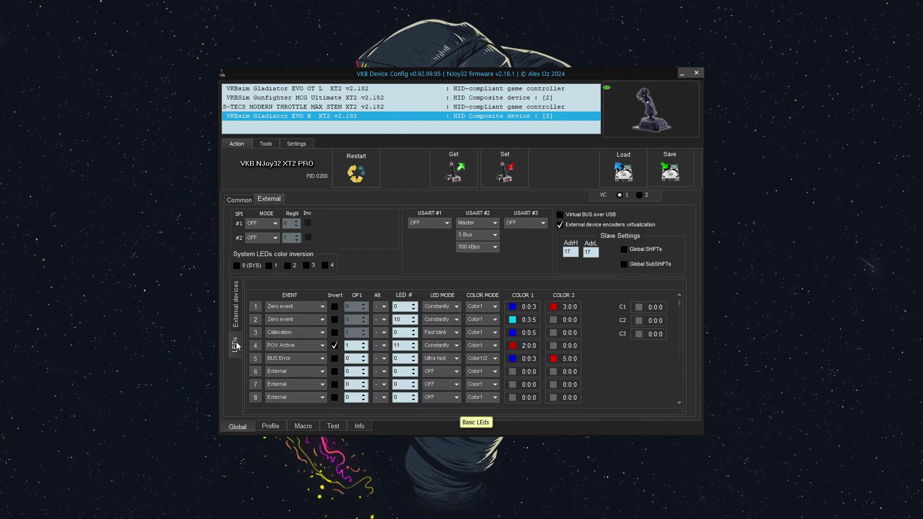
left_click(239, 306)
left_click(237, 345)
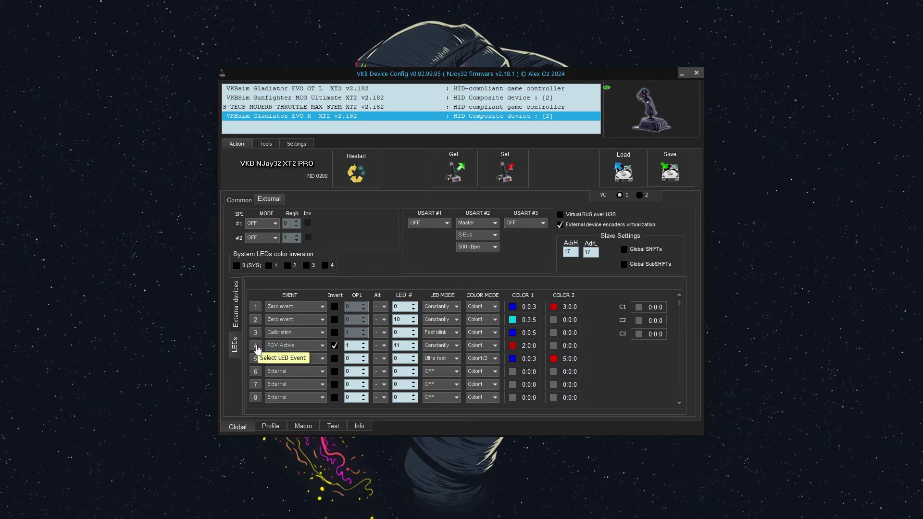
- Start a 2 AND Boolean function in the free slot after the NOT function
left_click(270, 425)
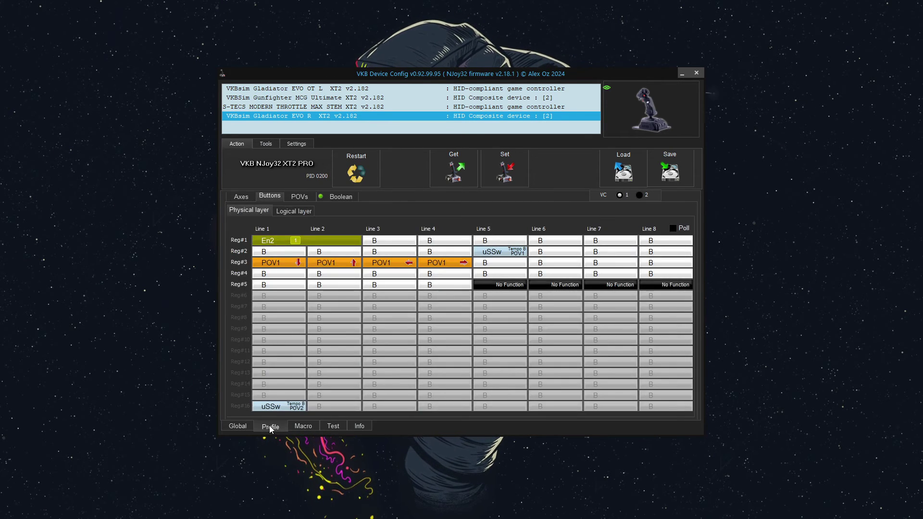
left_click(338, 199)
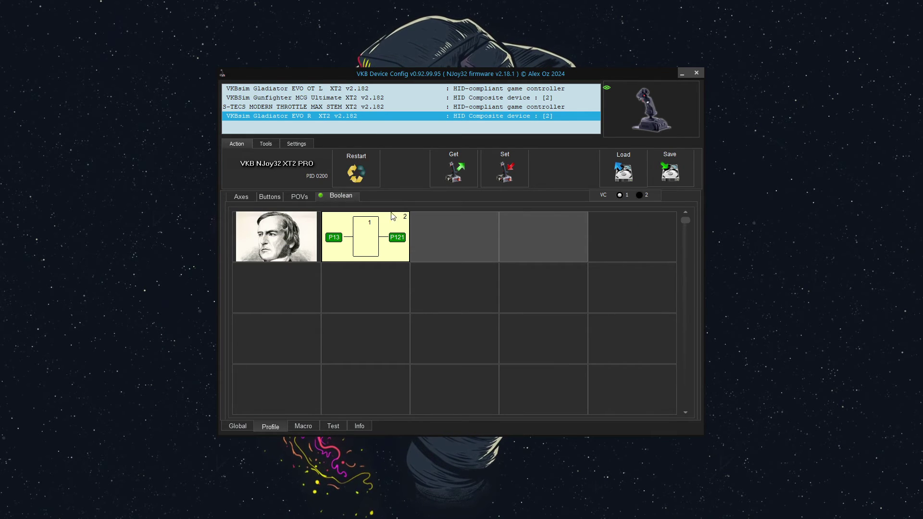
double_click(452, 238)
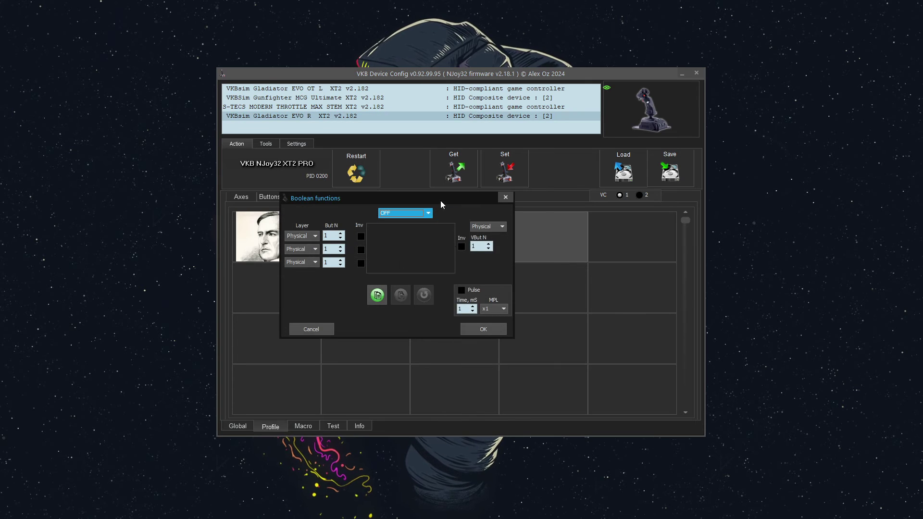
left_click_drag(440, 201, 589, 256)
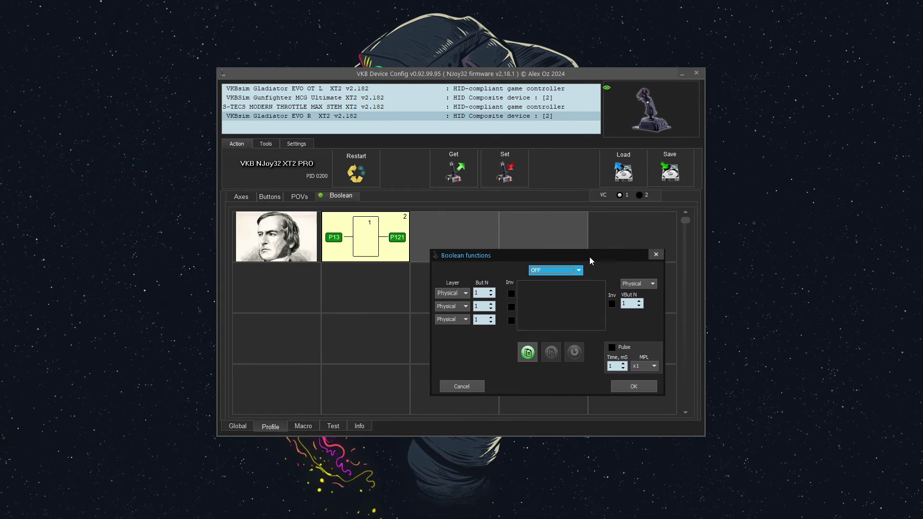
left_click(563, 272)
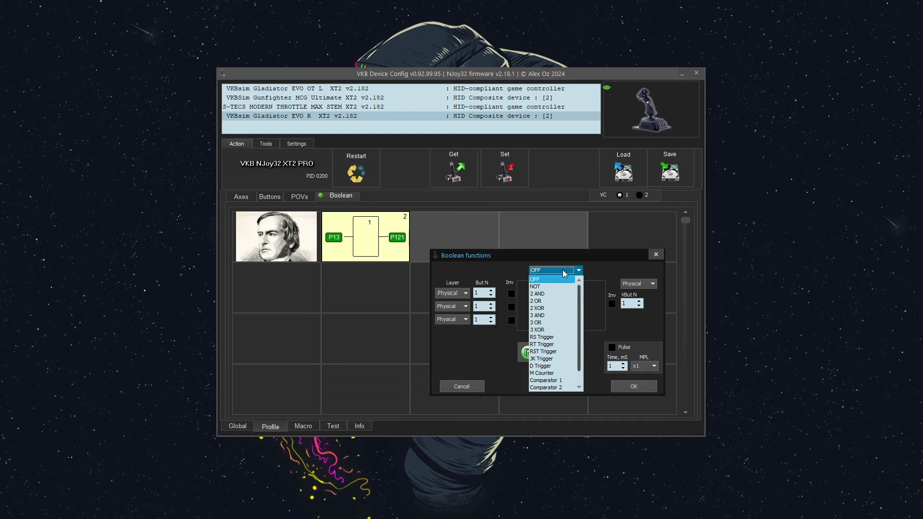
left_click(545, 295)
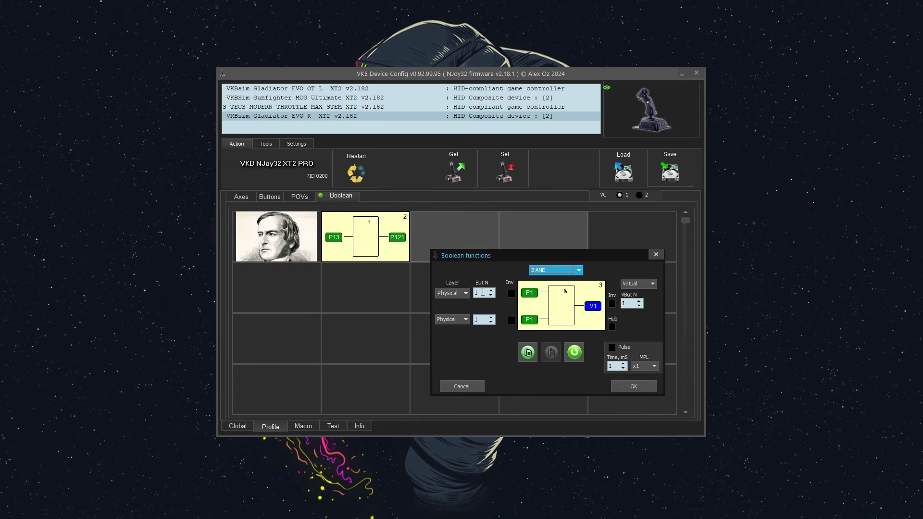
- Set the AND function's inputs to physical button 13 and LED event 4
double_click(482, 292)
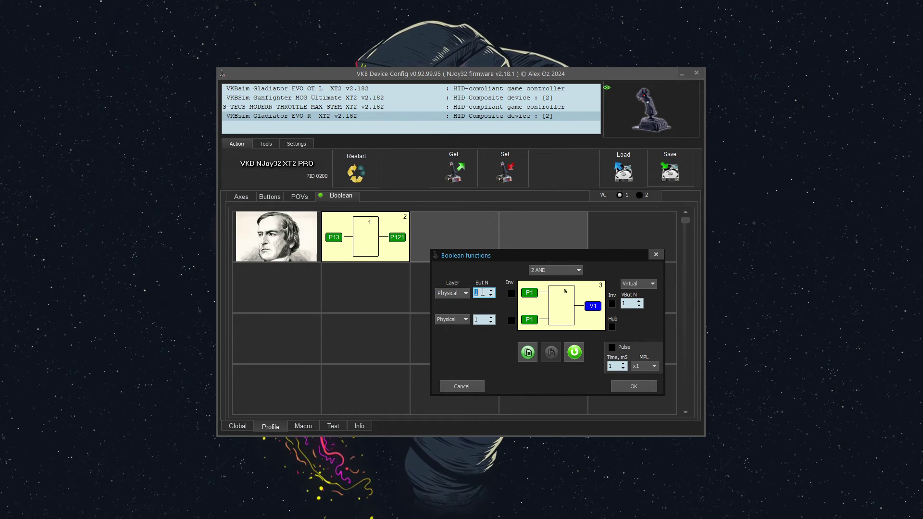
double_click(482, 291)
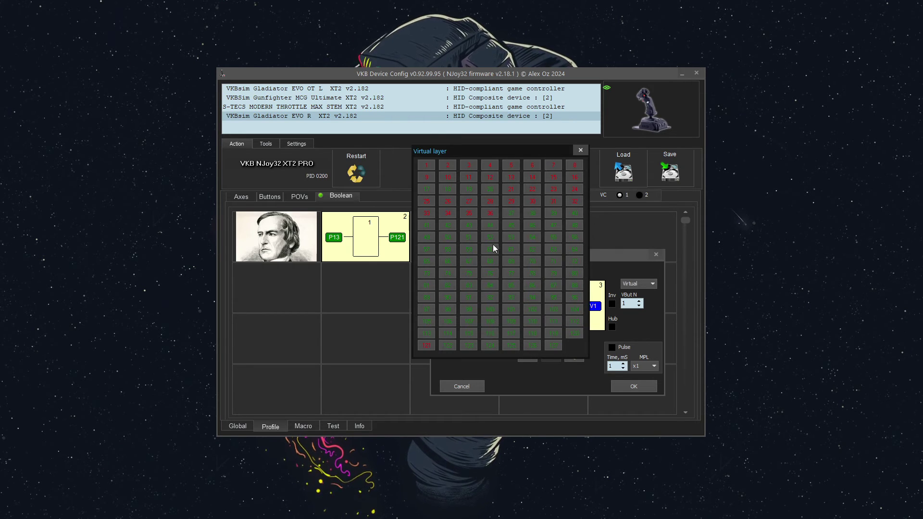
left_click(509, 176)
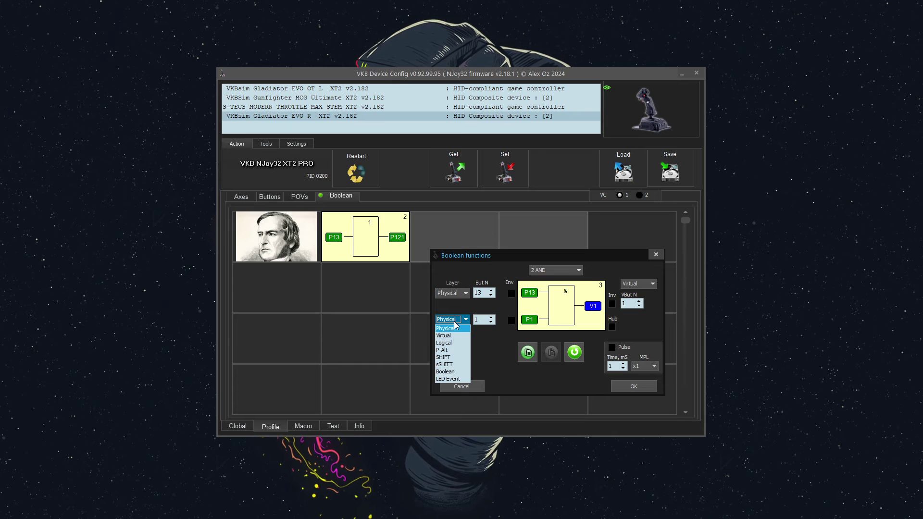
left_click(452, 379)
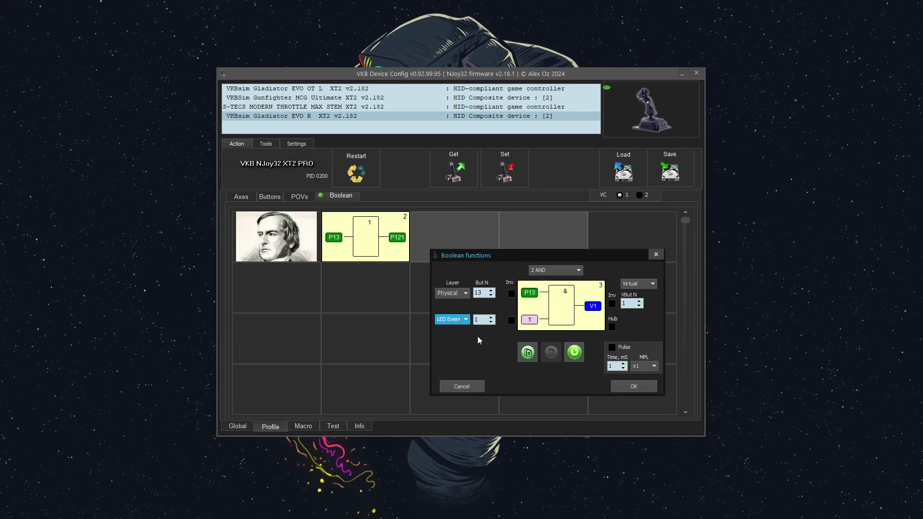
double_click(481, 321)
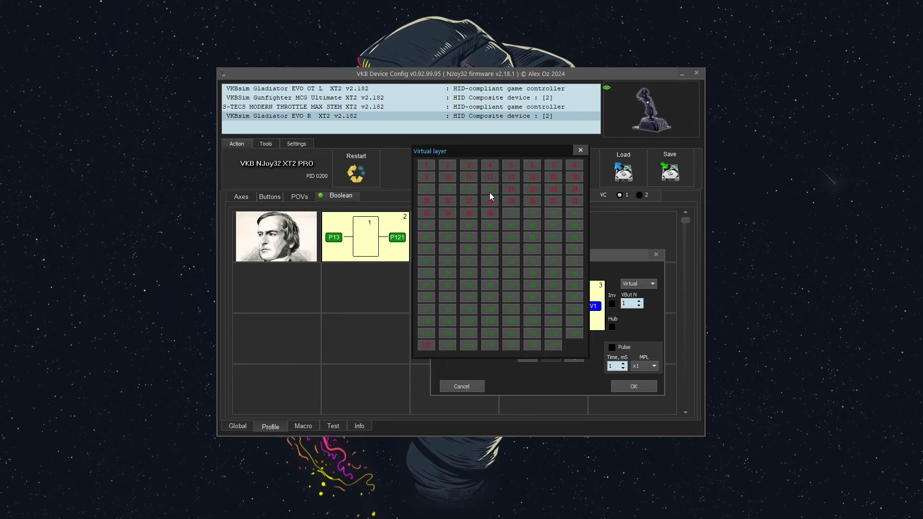
left_click(490, 166)
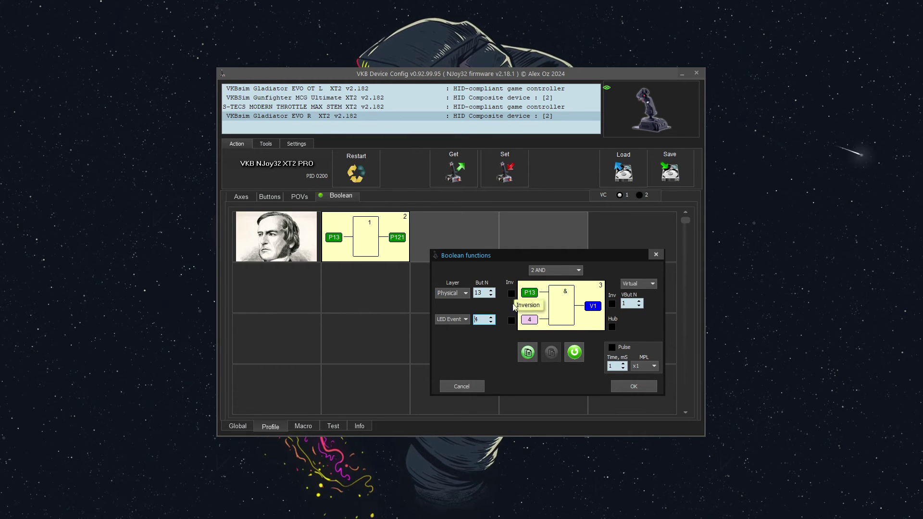
- Set the AND function's output to physical button 122 and accept the function
left_click(631, 287)
left_click(631, 294)
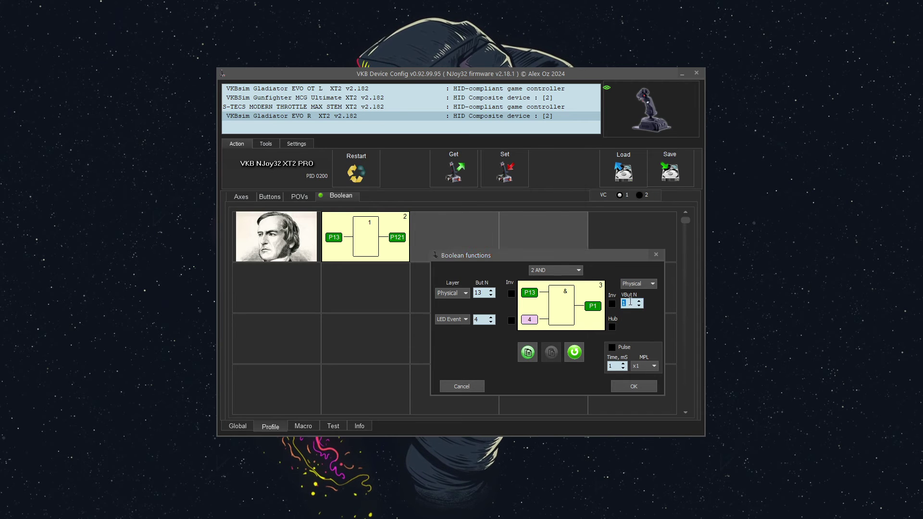
left_click(629, 301)
left_click(447, 350)
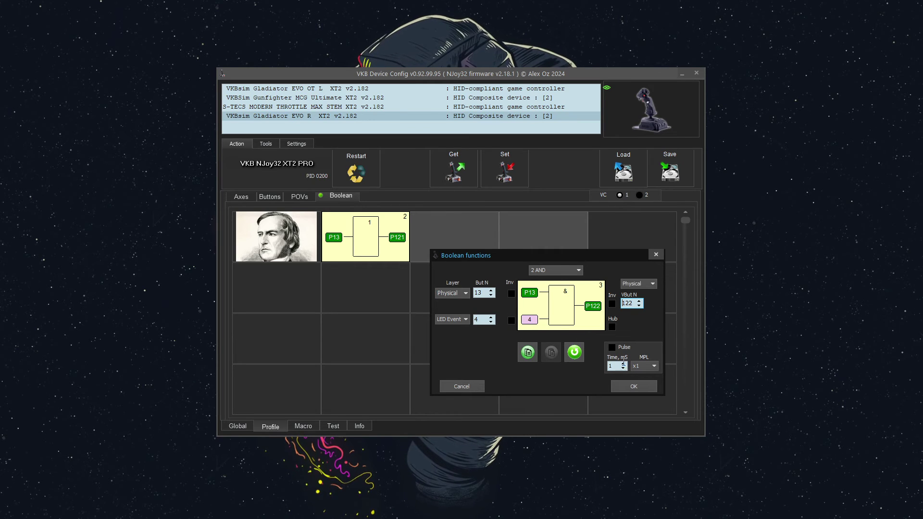
left_click(625, 385)
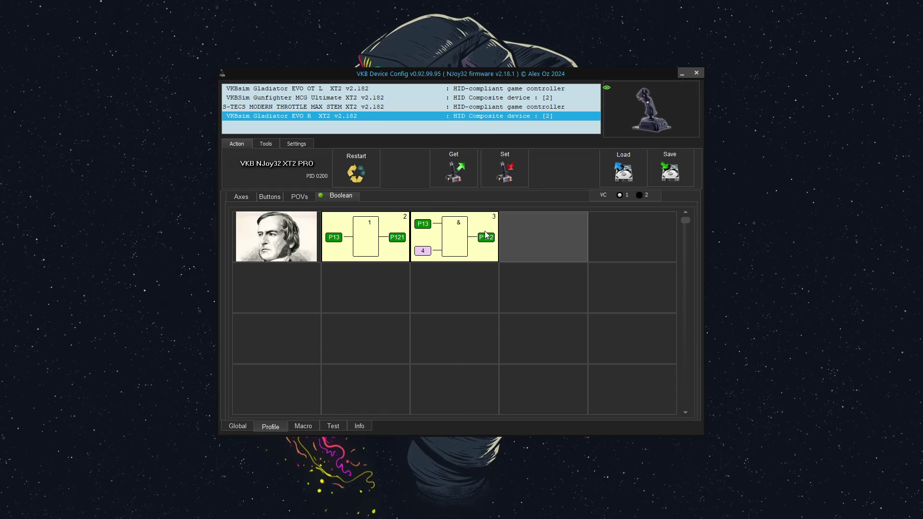
- Add another 2 AND Boolean function in the next free slot, with physical button 13 and LED event 4 as inputs
left_click(519, 240)
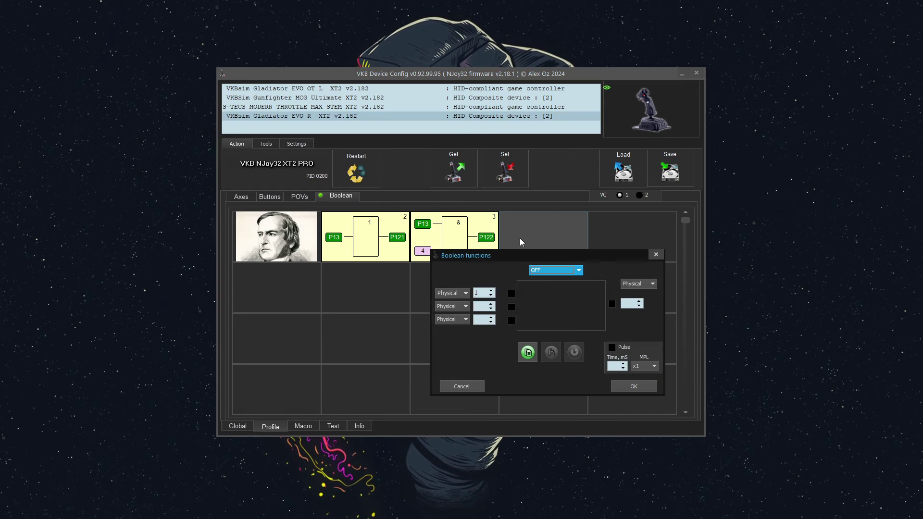
left_click(578, 270)
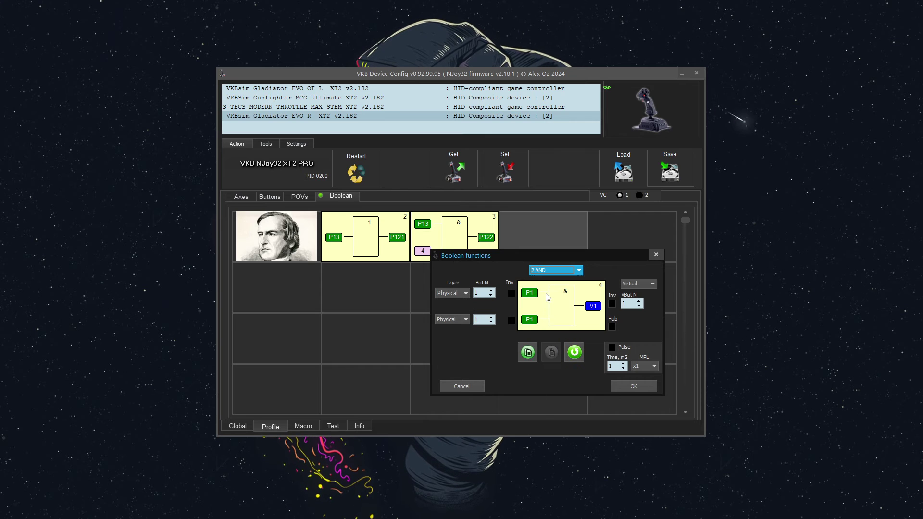
left_click(546, 293)
left_click(451, 293)
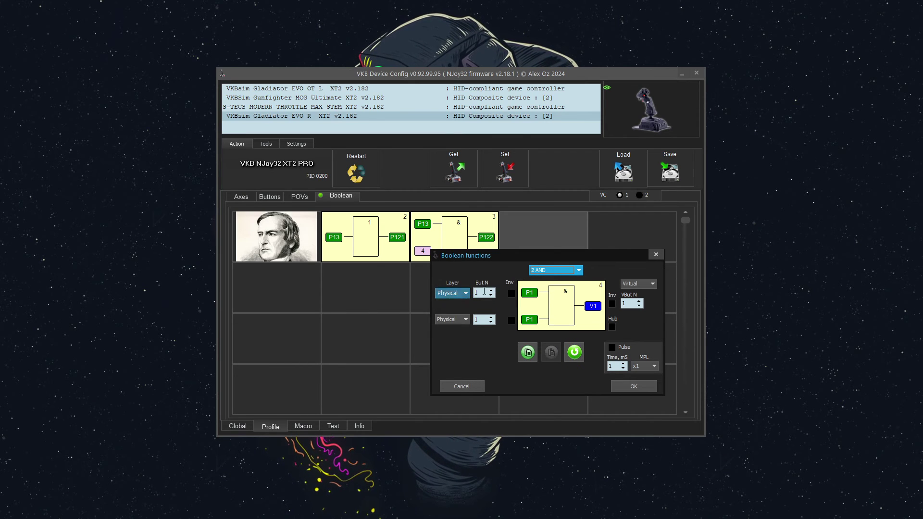
left_click(452, 307)
left_click(511, 177)
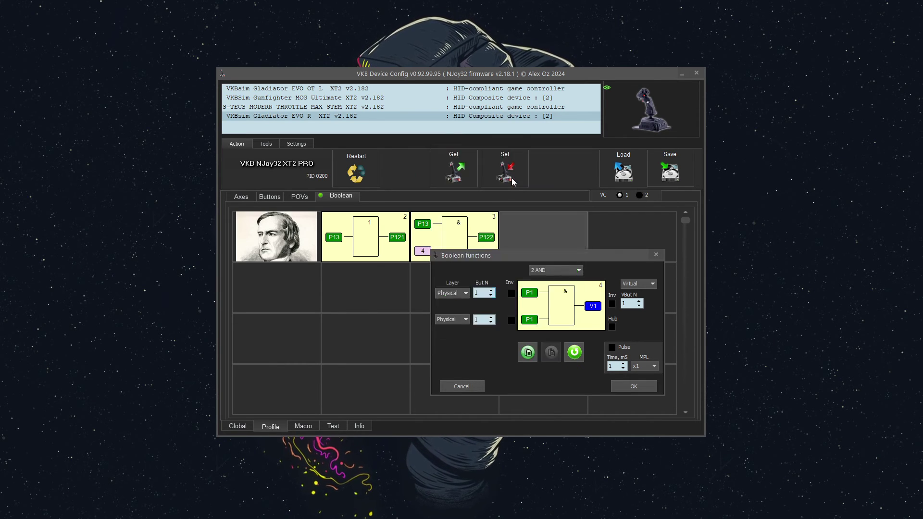
left_click(464, 320)
left_click(464, 321)
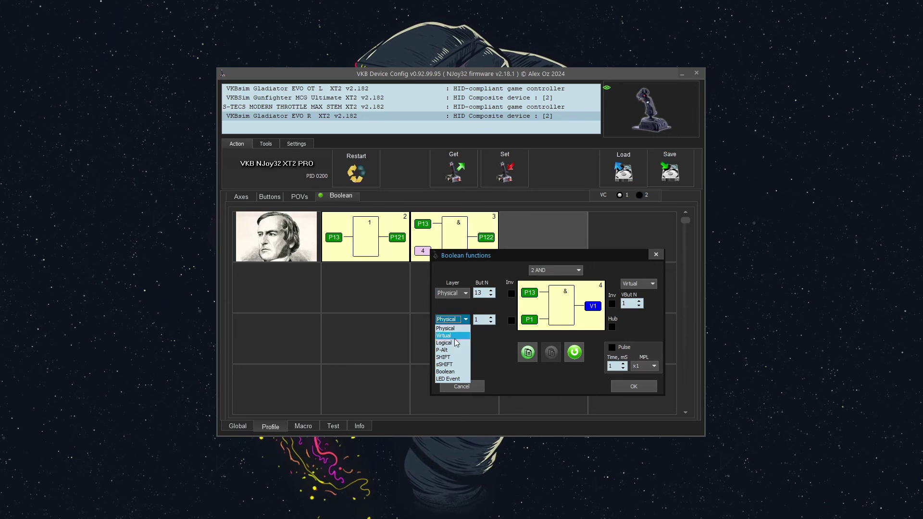
left_click(452, 379)
left_click(476, 320)
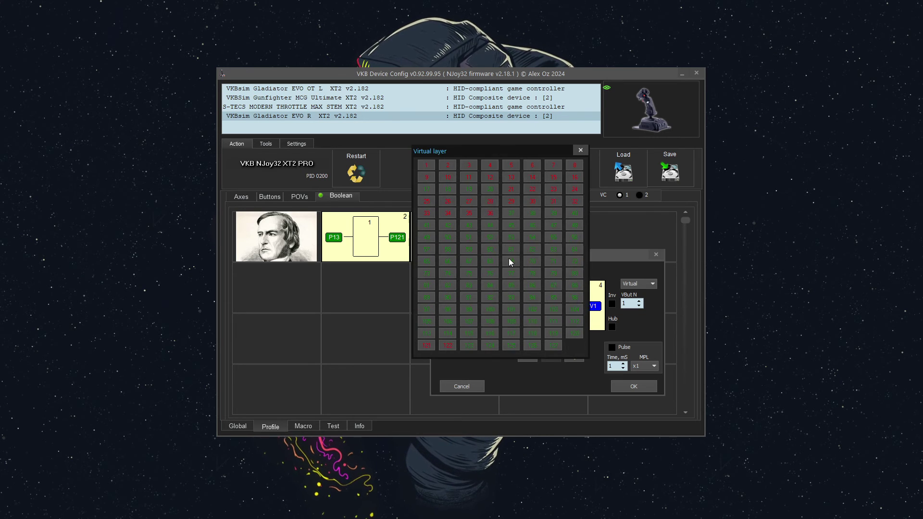
left_click(489, 165)
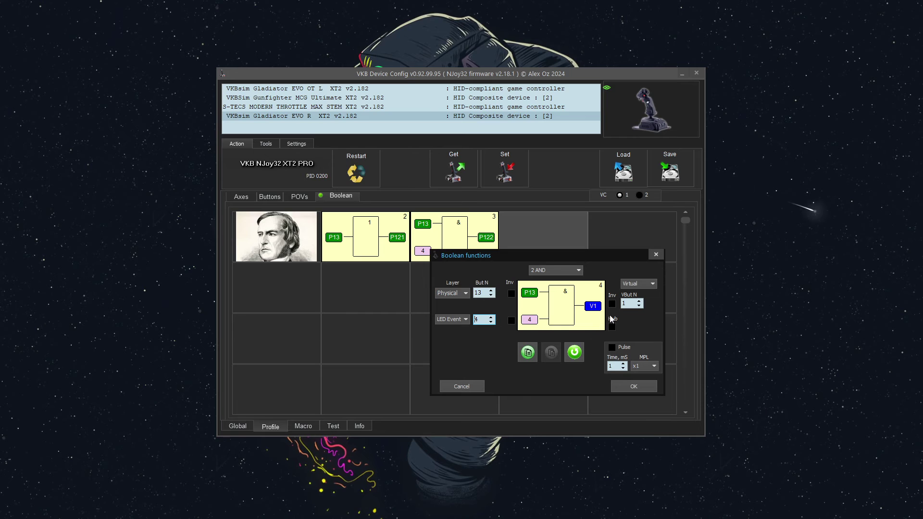
- Set the new AND function's output to physical button 123 and accept the function
left_click(638, 283)
left_click(635, 290)
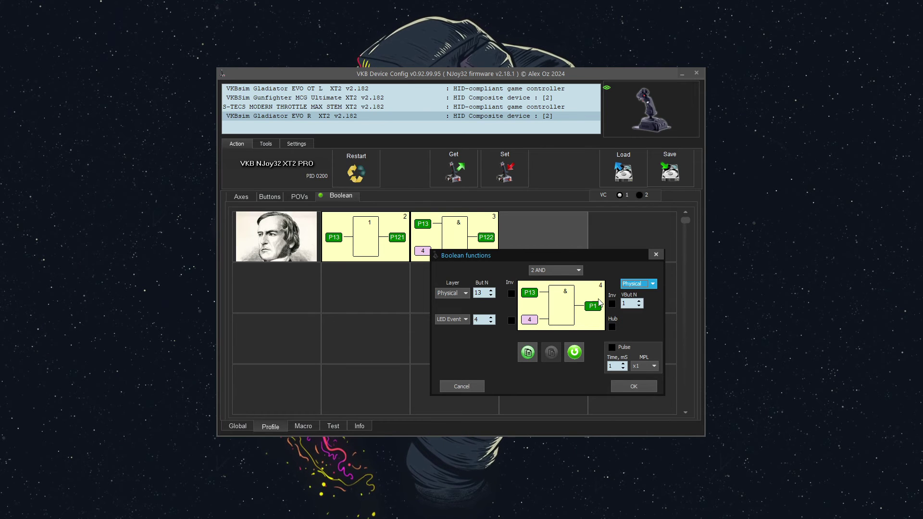
left_click(631, 304)
left_click(468, 346)
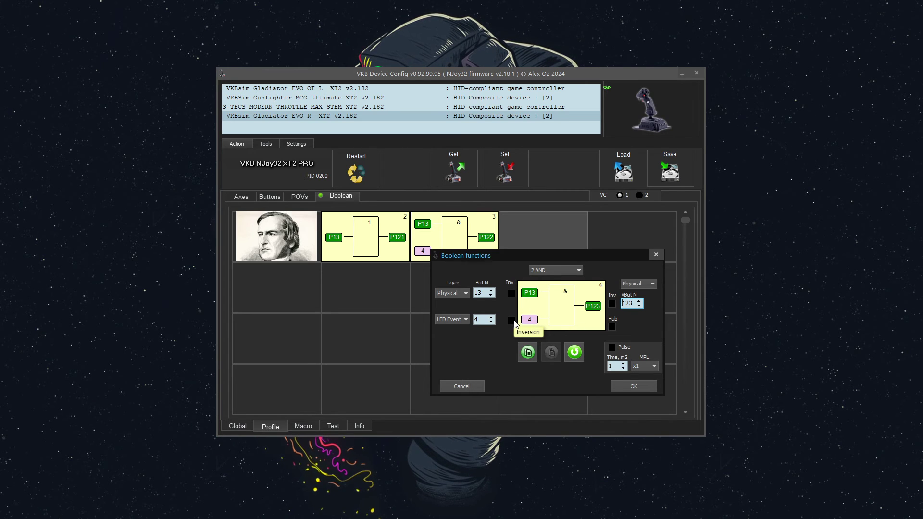
left_click(627, 383)
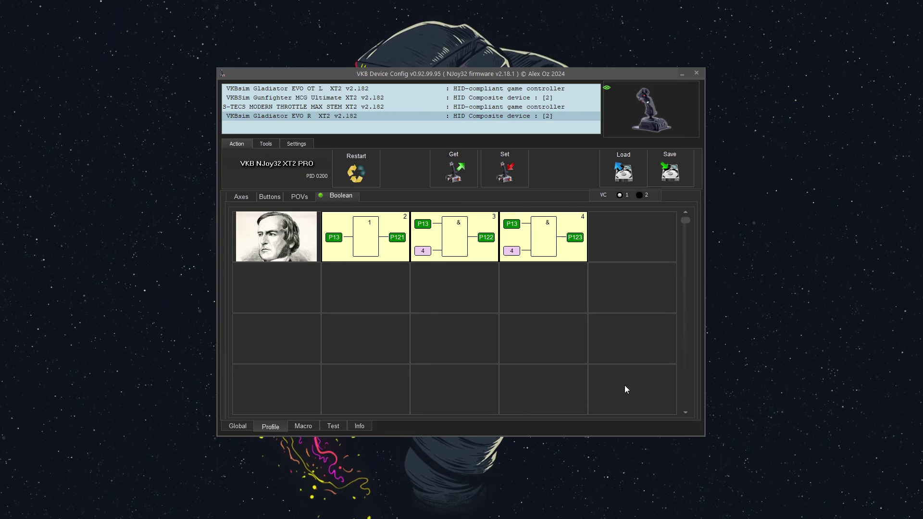
- Invert the LED event 4 input of the AND function that outputs to physical button 122, and write the parameters into the device
double_click(481, 255)
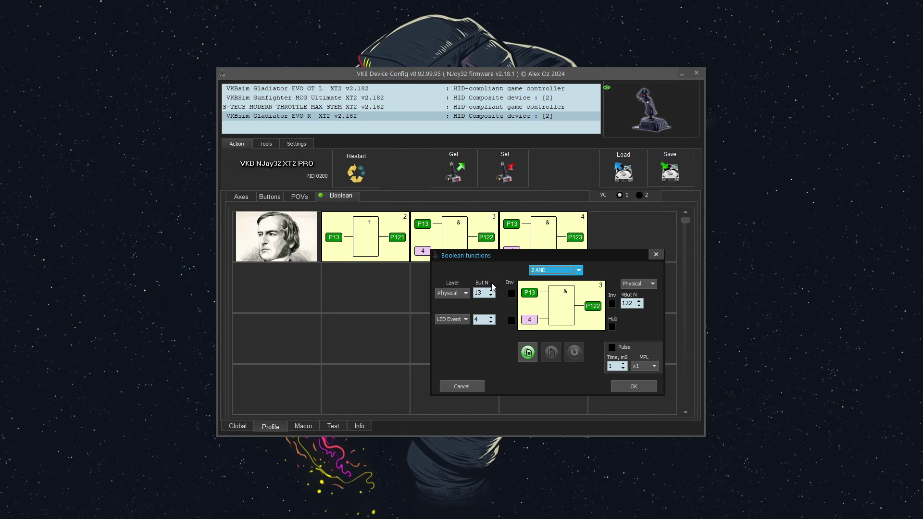
left_click(511, 320)
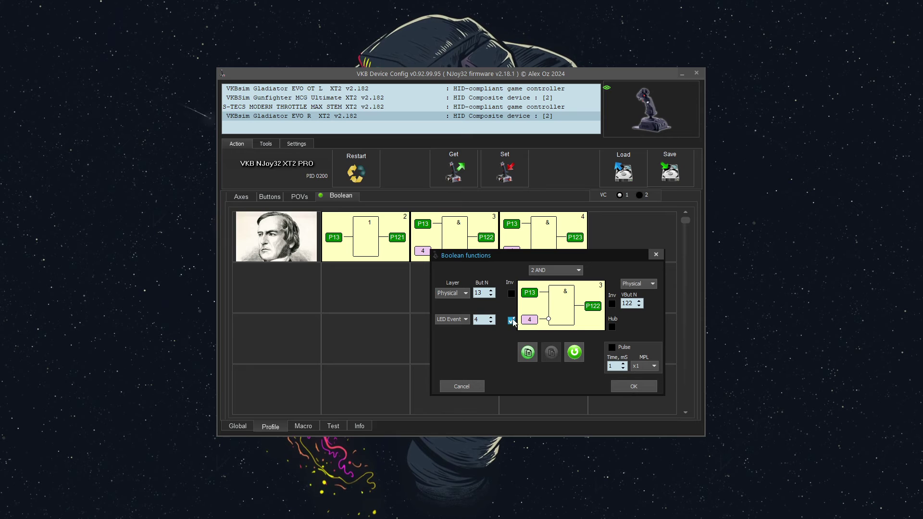
left_click(628, 386)
left_click(510, 182)
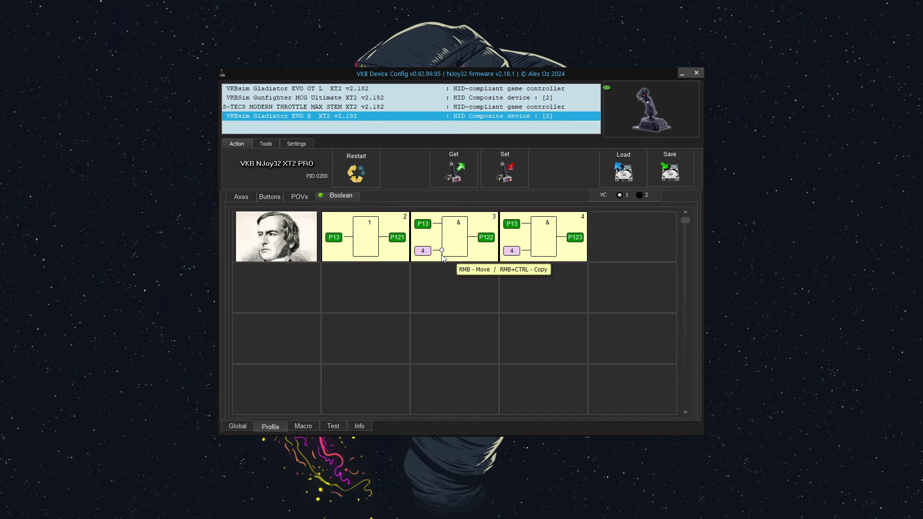
- Set button 13 in the logical layer of the profile's buttons to No Function
left_click(332, 427)
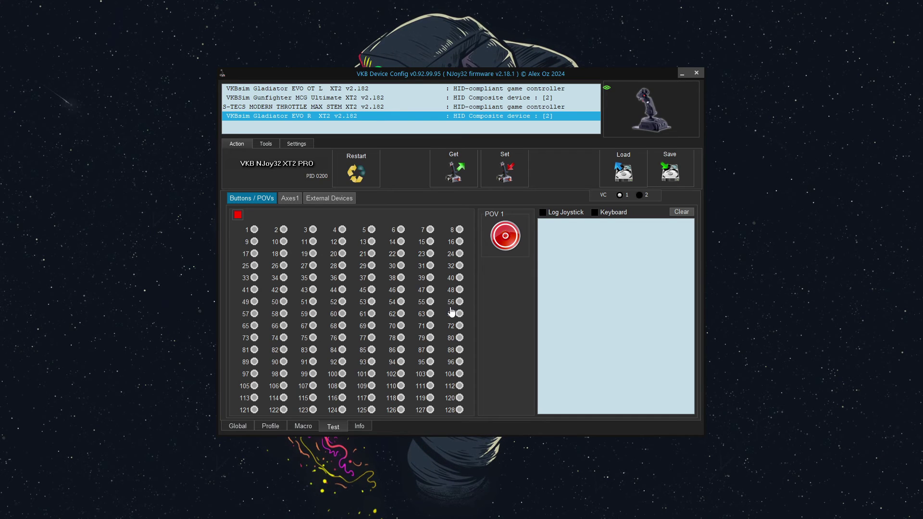
left_click(275, 424)
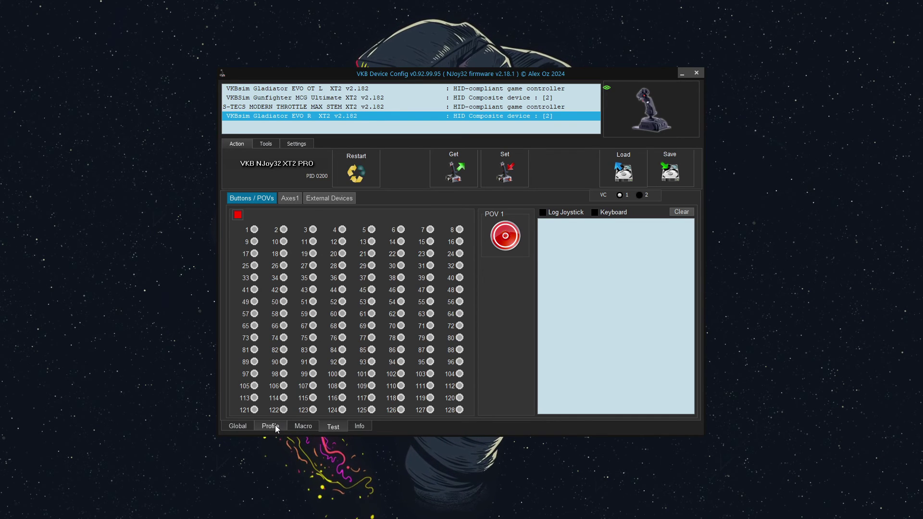
left_click(266, 199)
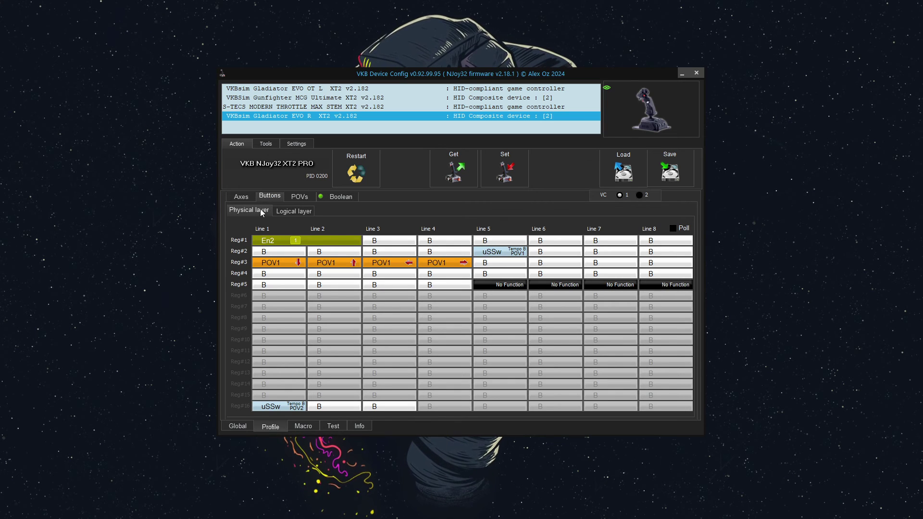
left_click(287, 211)
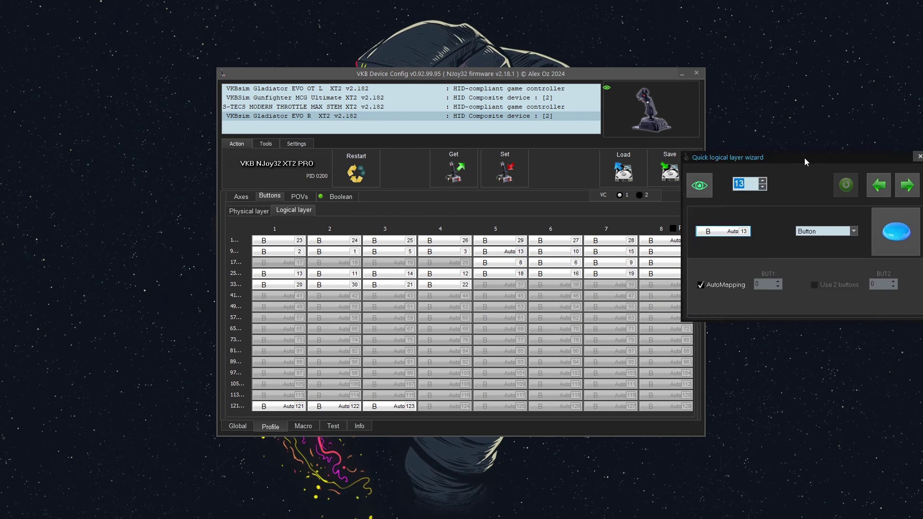
left_click_drag(803, 158, 488, 157)
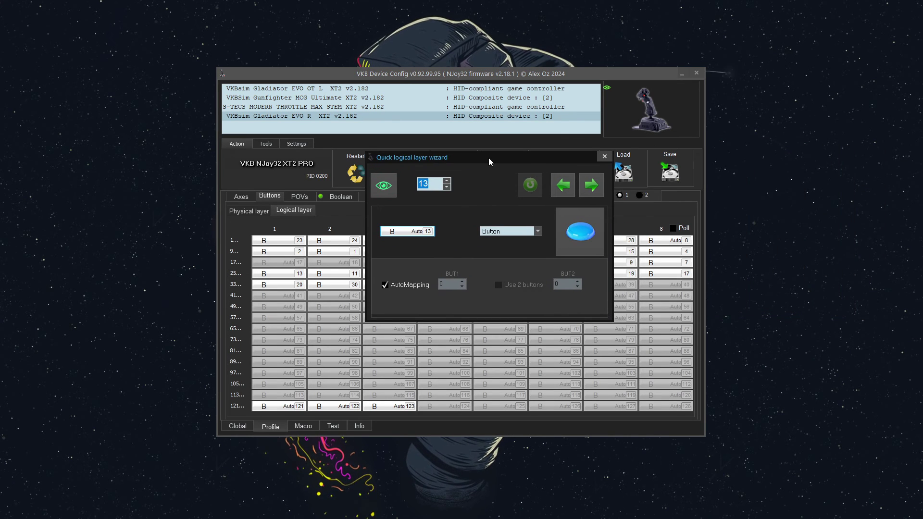
left_click(524, 232)
left_click(506, 305)
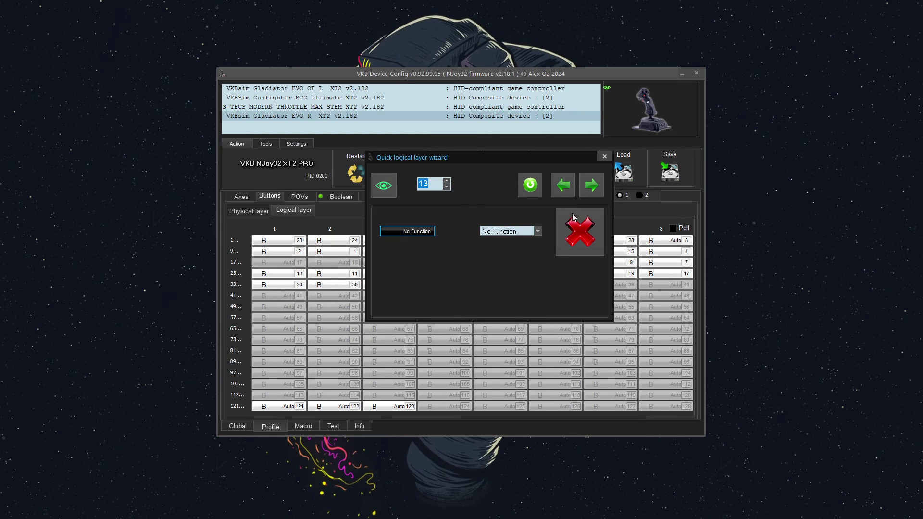
left_click(604, 157)
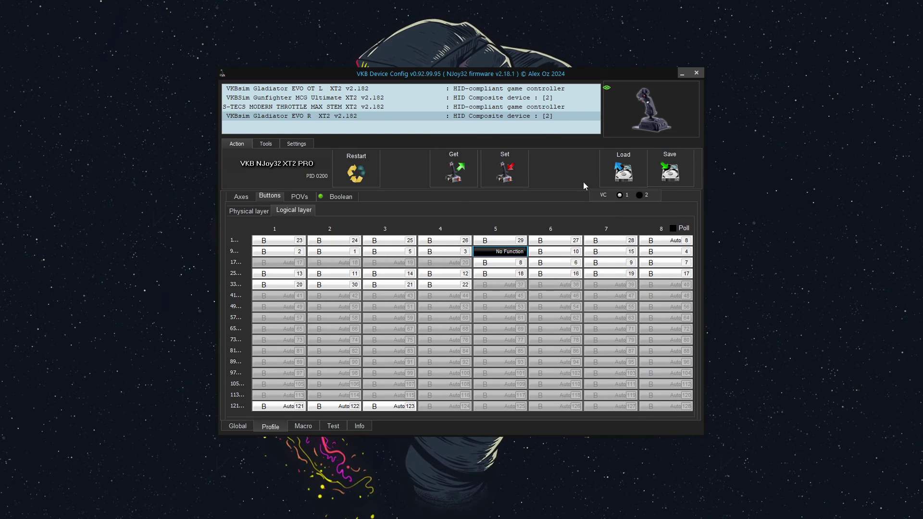
- Set logical layer button 121 to No Function
left_click(284, 411)
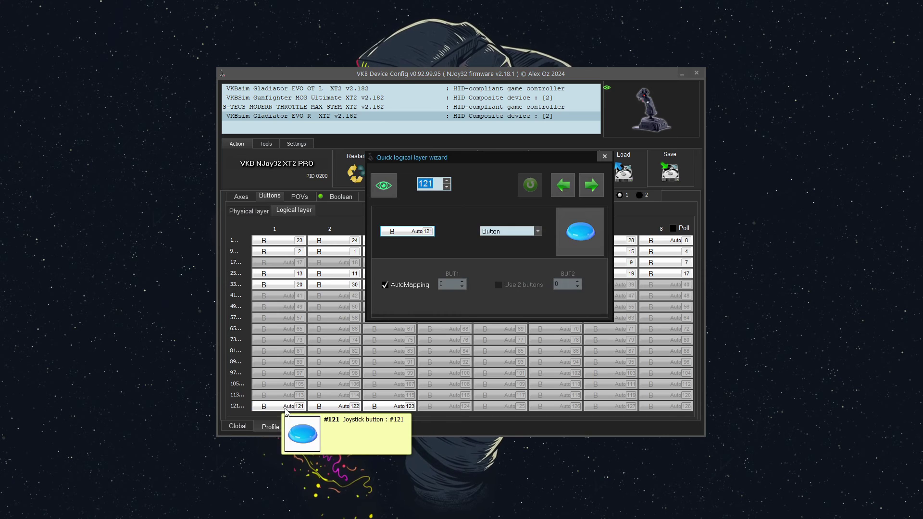
left_click(524, 231)
left_click(506, 305)
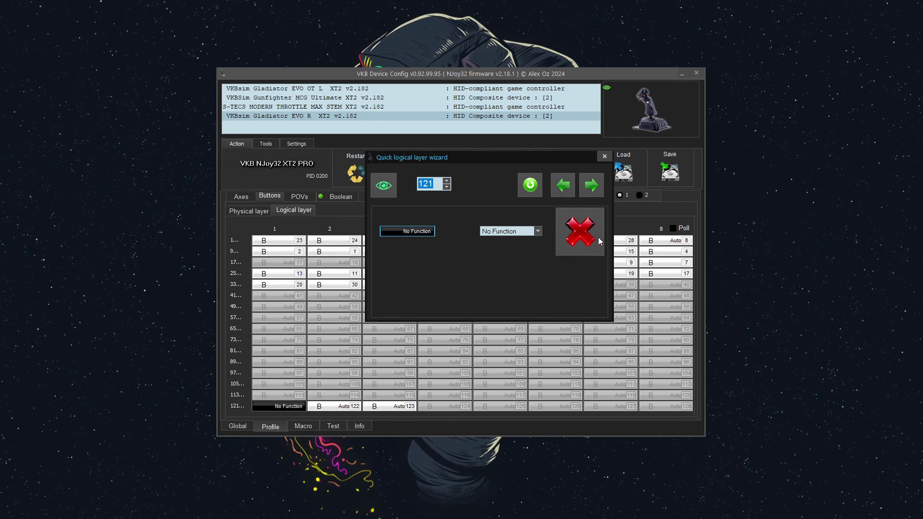
left_click(606, 159)
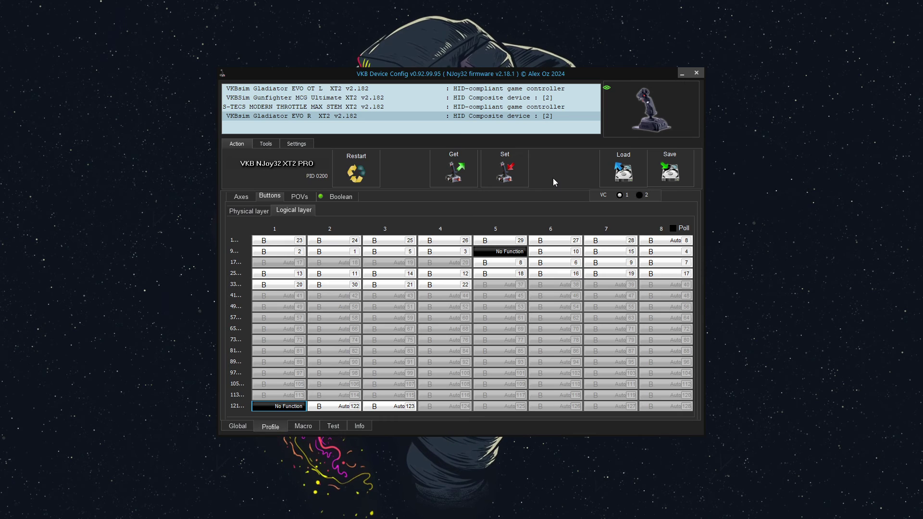
- Turn off AutoMapping for logical layer button 122 and map it to joystick button 13
double_click(334, 407)
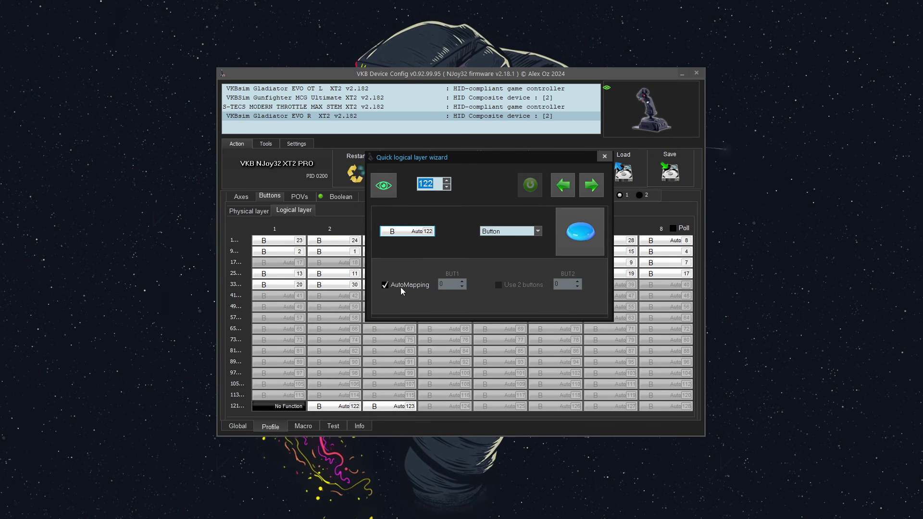
left_click(385, 285)
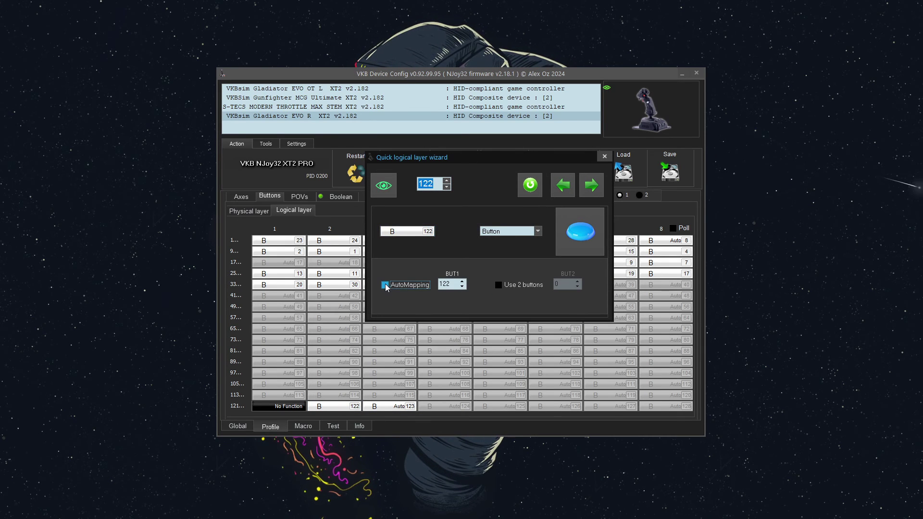
left_click(453, 284)
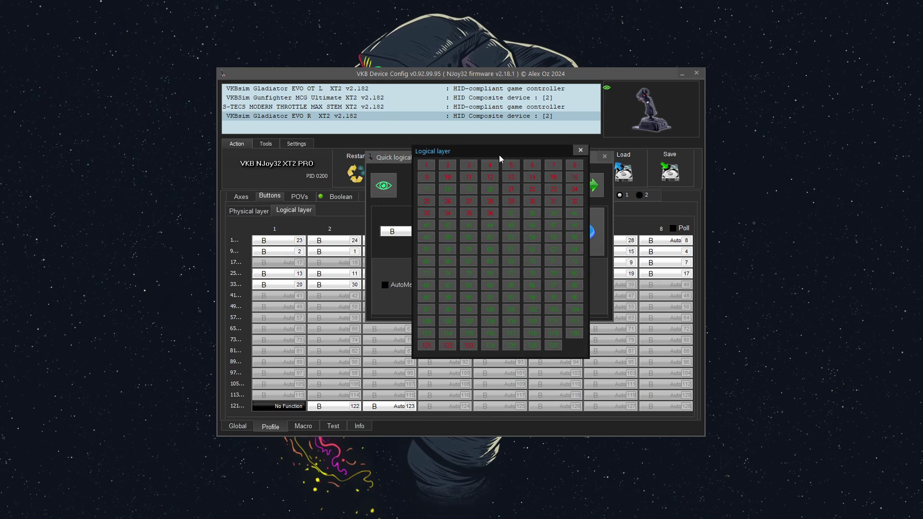
left_click_drag(498, 155, 602, 165)
left_click(613, 193)
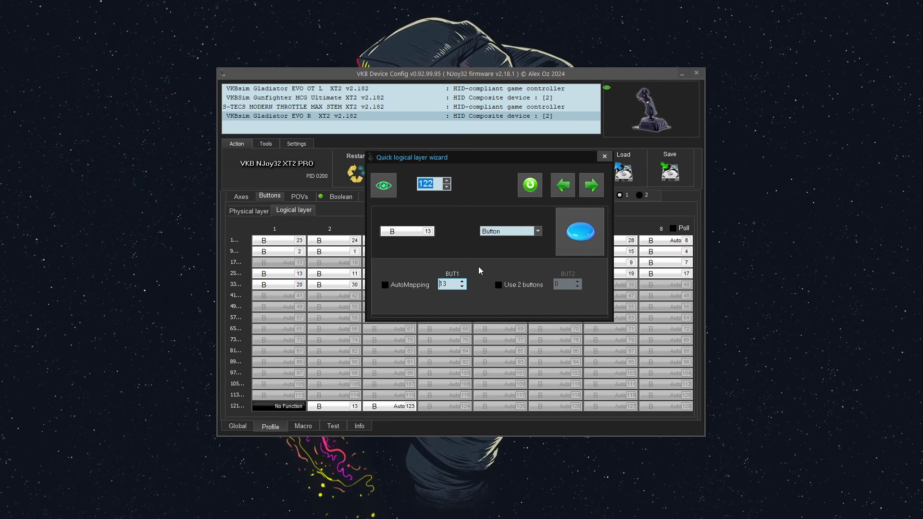
left_click(604, 158)
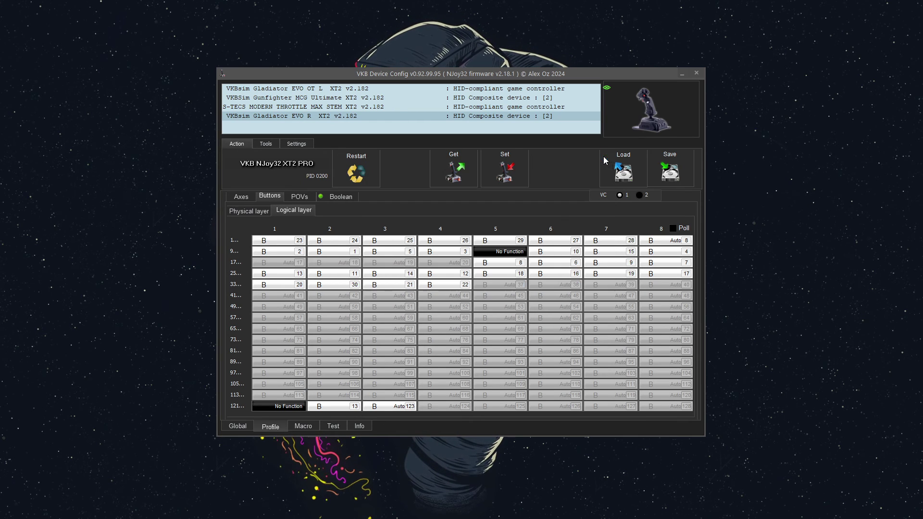
- Assign the Mice function with Left Button to logical layer button 123, and write the parameters into the device
double_click(391, 409)
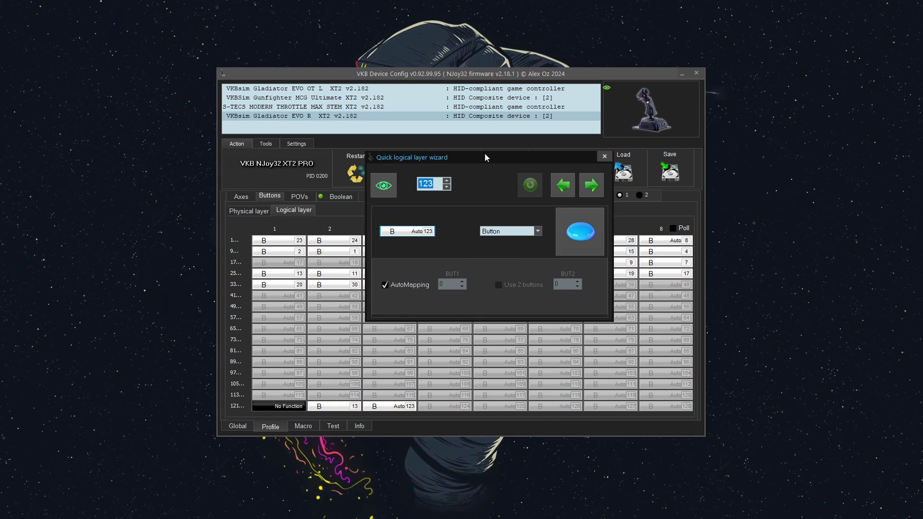
left_click_drag(483, 156, 512, 172)
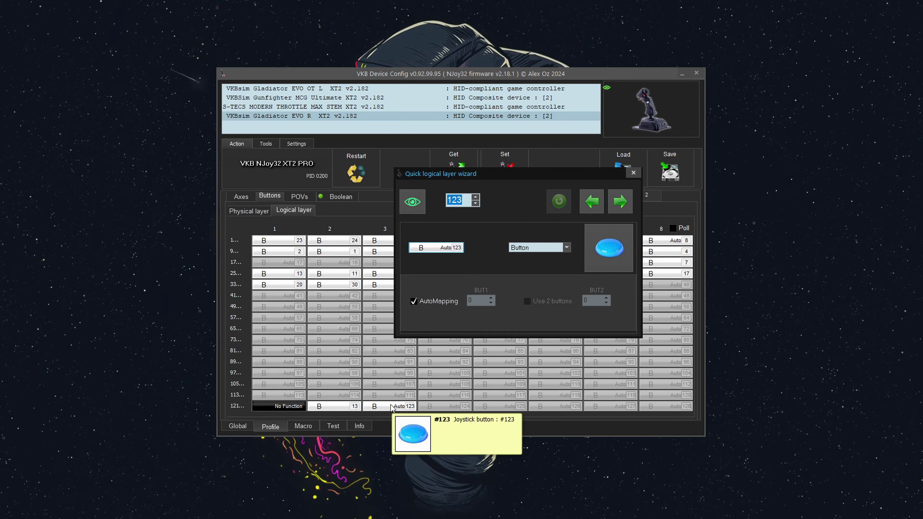
left_click(525, 250)
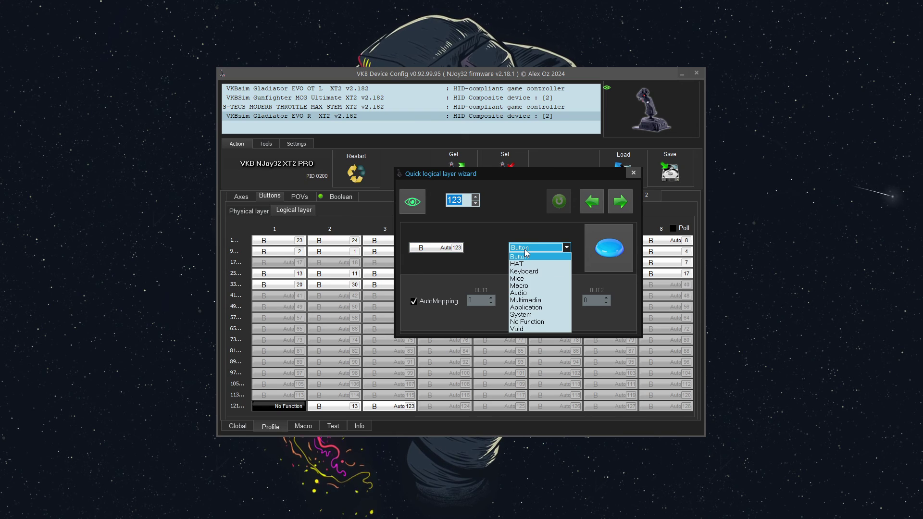
left_click(530, 279)
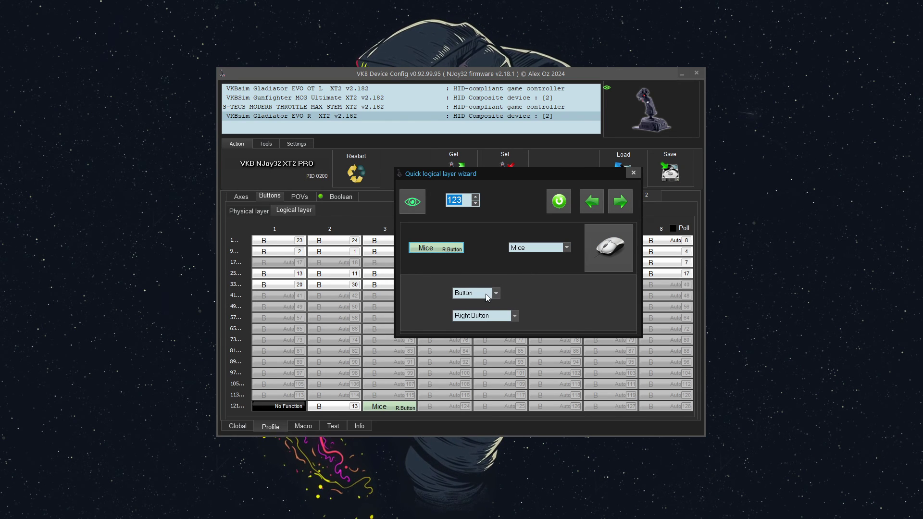
left_click(481, 316)
left_click(482, 324)
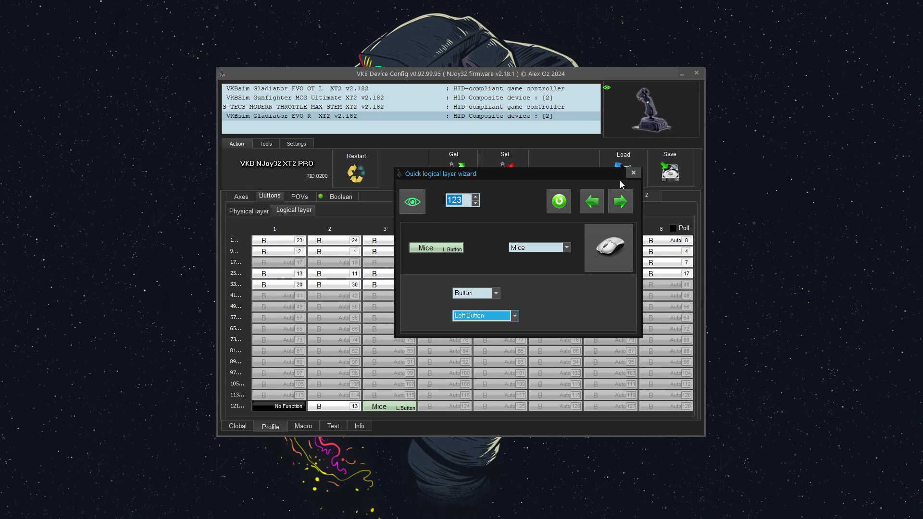
left_click(631, 174)
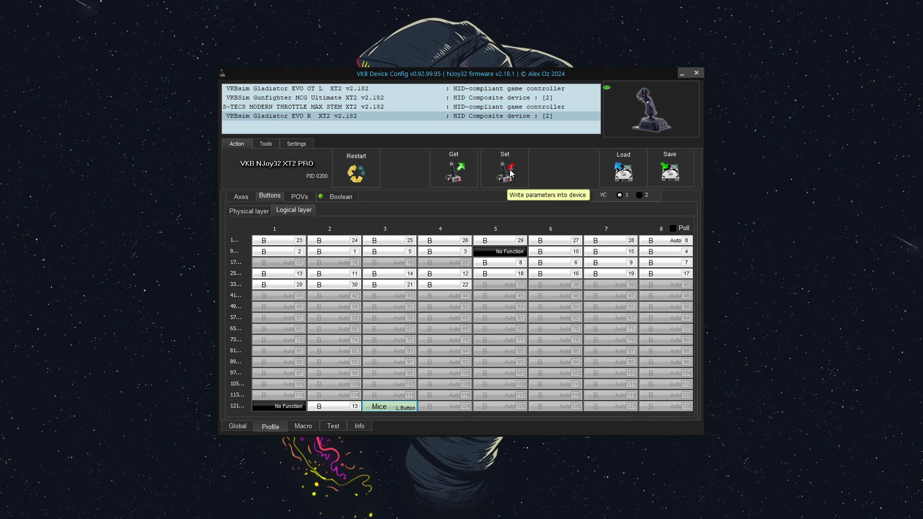
left_click(505, 174)
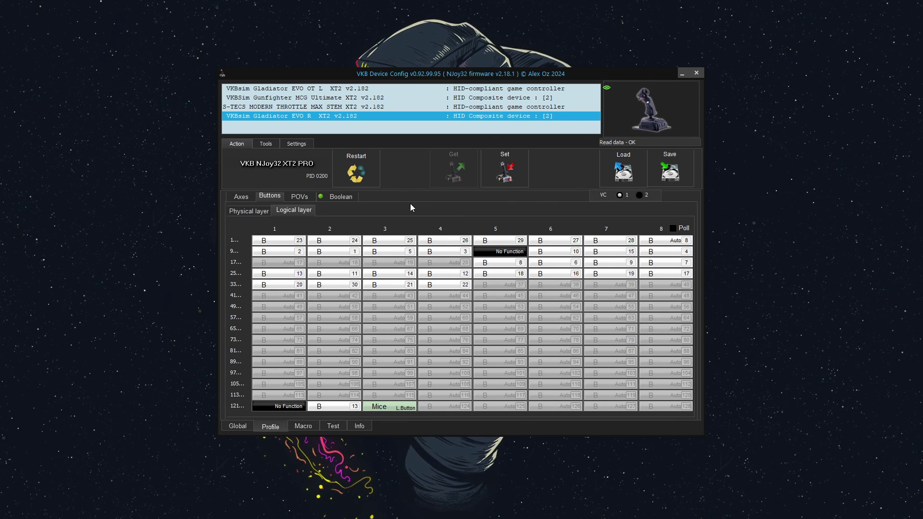
- Check the device's test views for buttons, axes and external devices, and review the profile's POV, axis and button settings
left_click(304, 197)
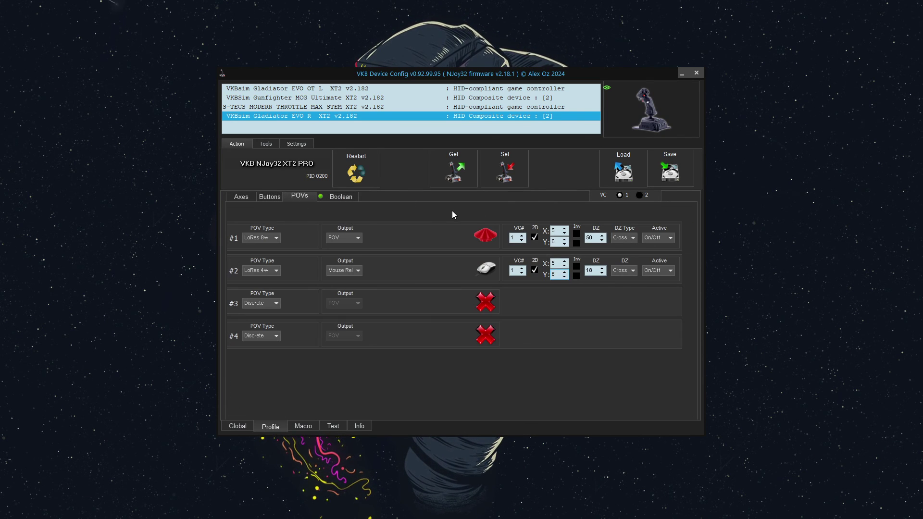
left_click(331, 425)
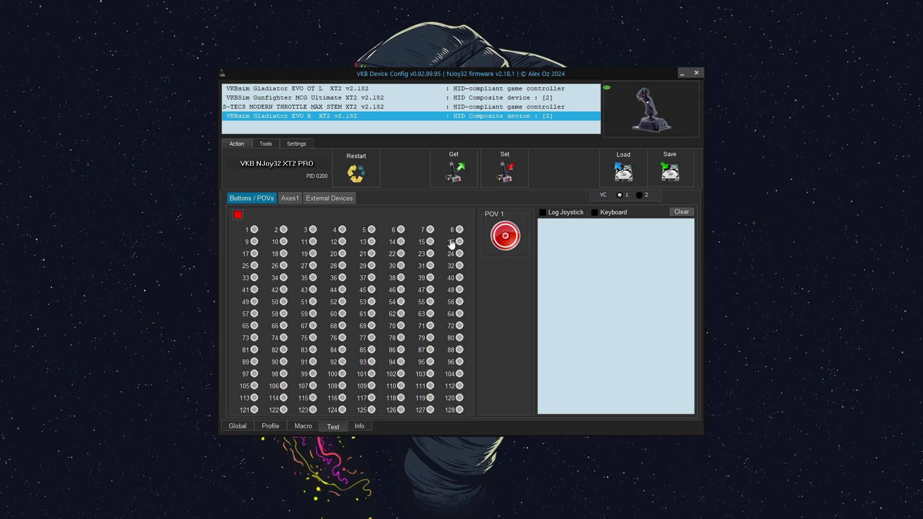
left_click(287, 197)
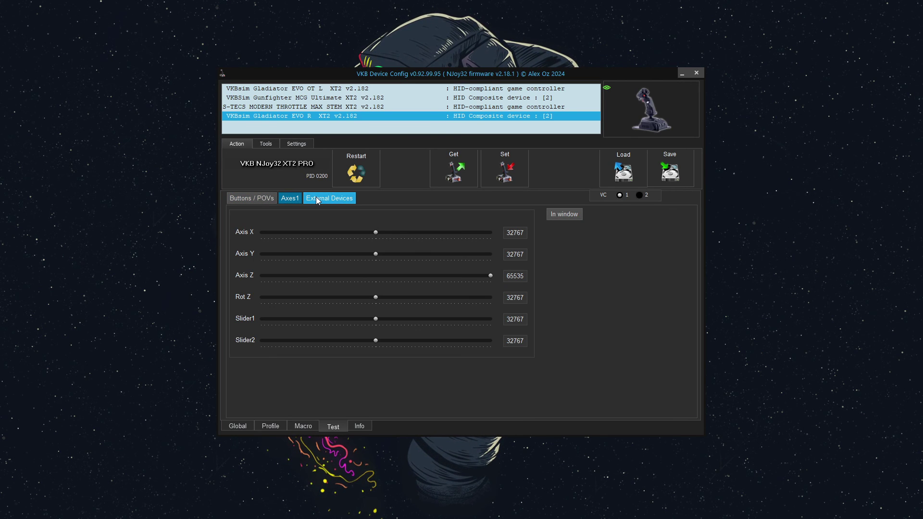
left_click(316, 198)
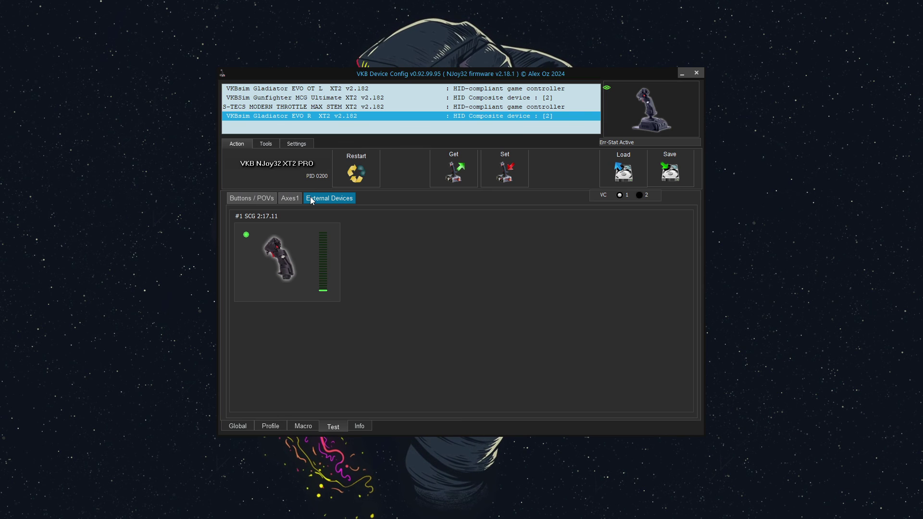
left_click(270, 426)
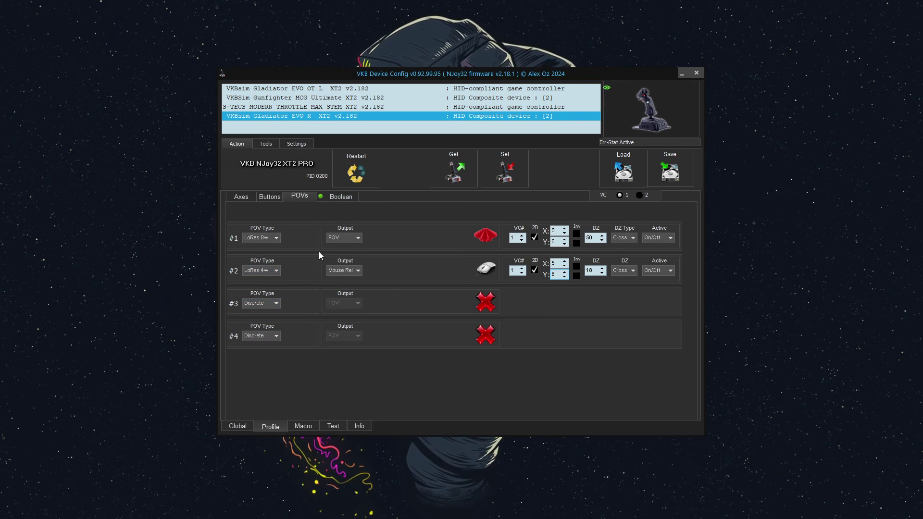
left_click(250, 198)
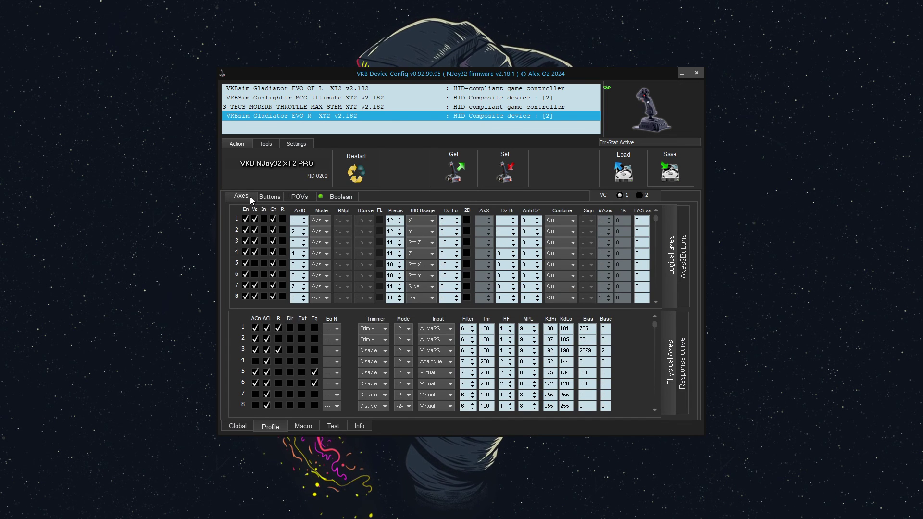
left_click(277, 197)
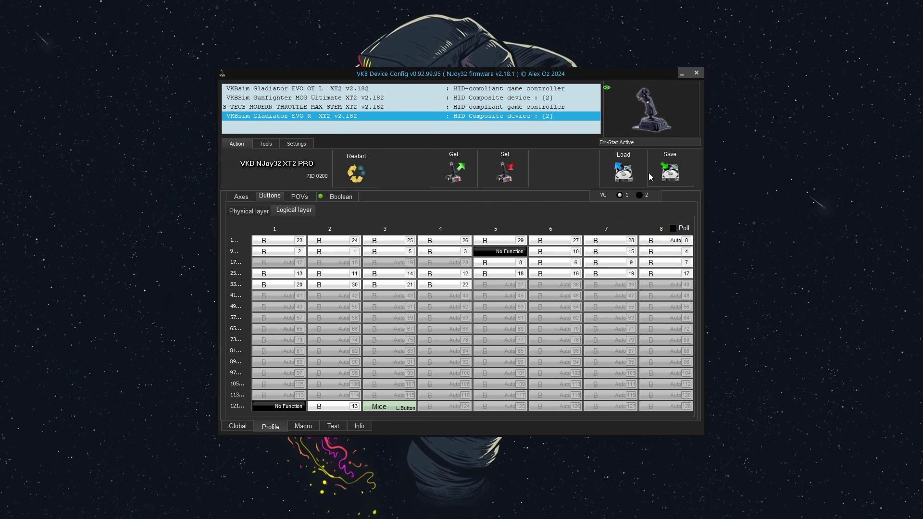
- Save the profile as a config file named "VKBsim Gladiator EVO R mouseclick2" in the 2.18.2 folder
left_click(671, 171)
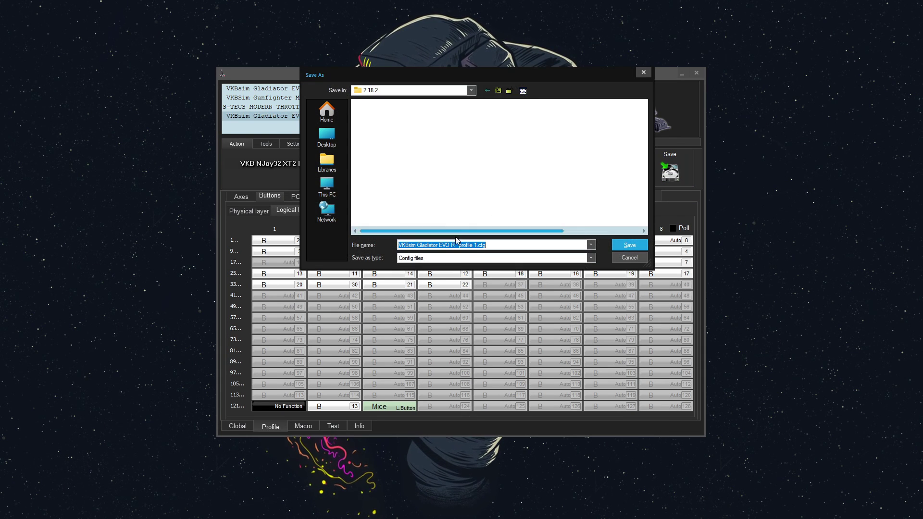
left_click_drag(486, 245, 455, 246)
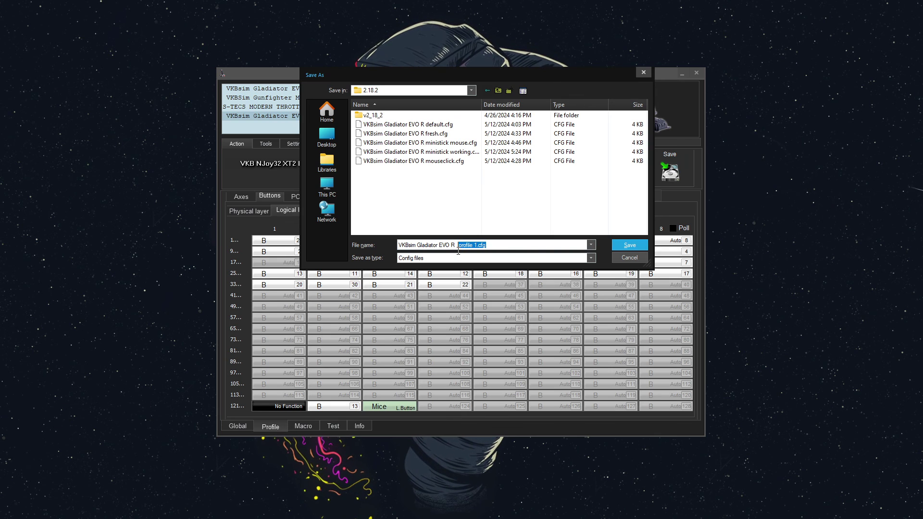
type("mouseclick2")
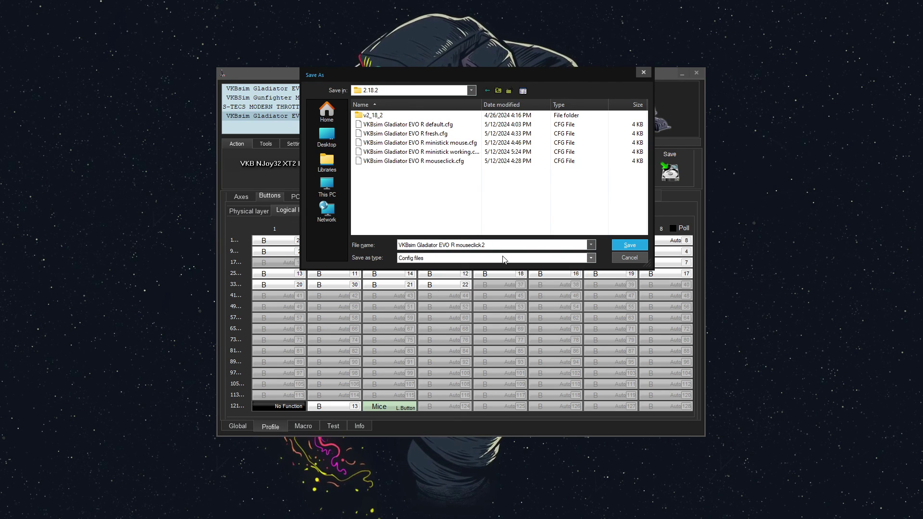
left_click(628, 246)
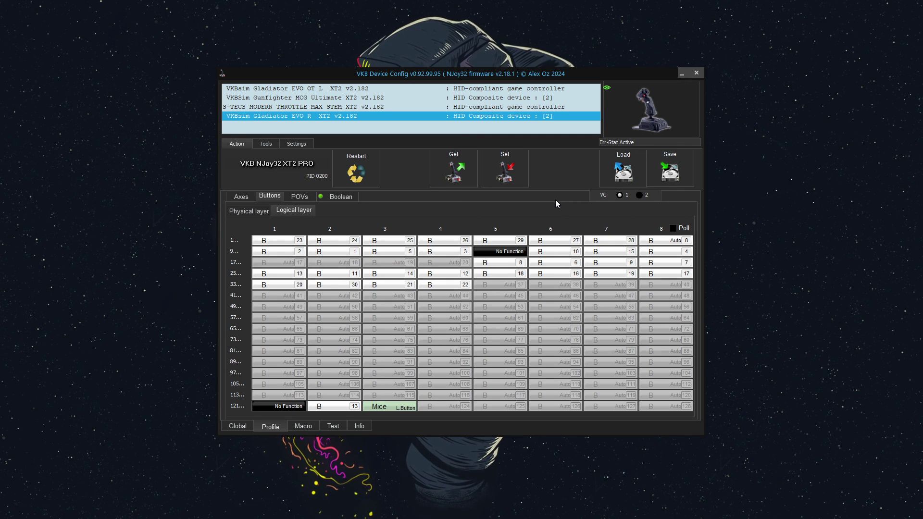
left_click(304, 197)
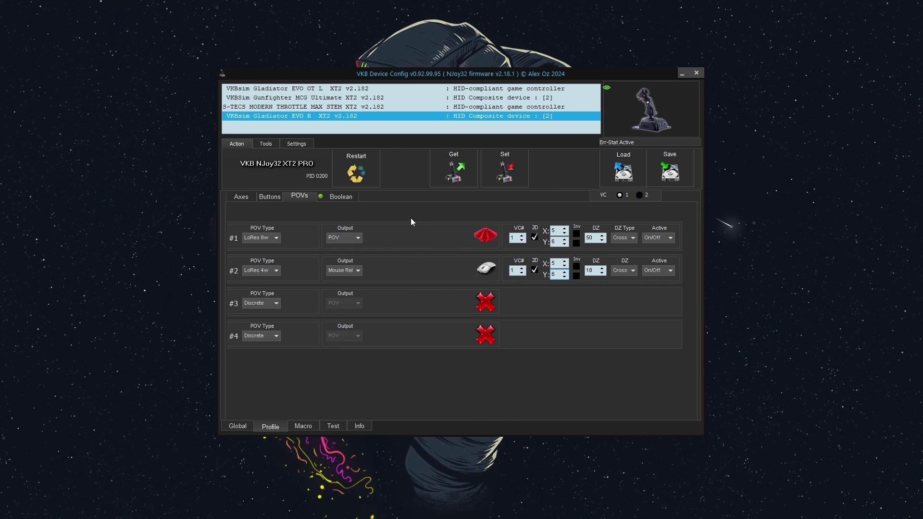
left_click(268, 196)
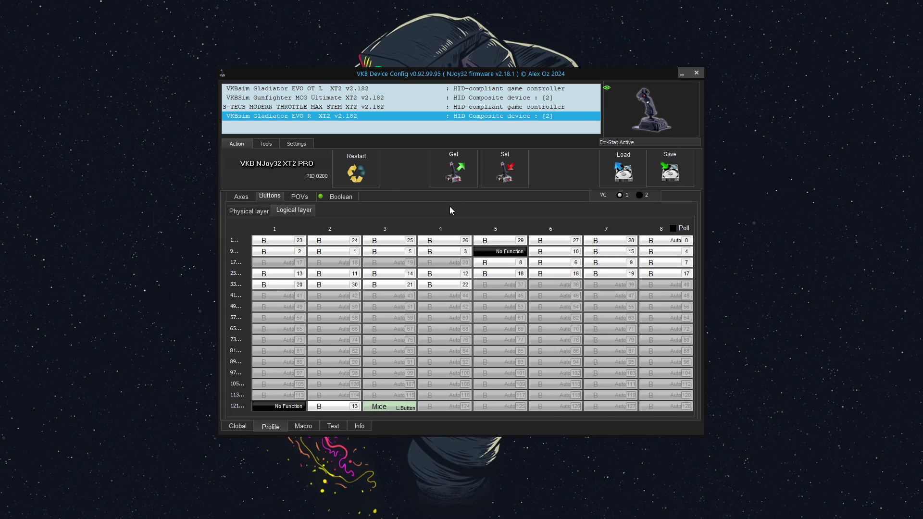